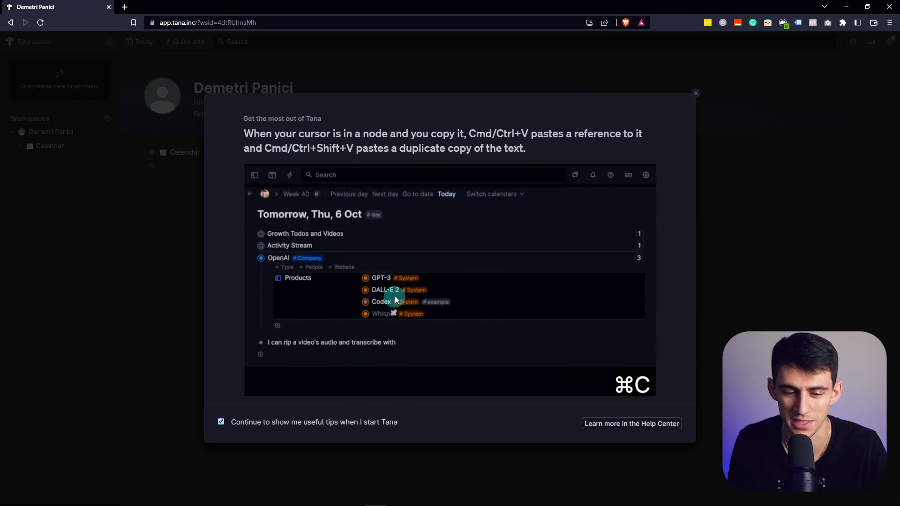
# Close the getting-started tips to reveal the workspace home page and its Calendar node
pyautogui.press('Escape')
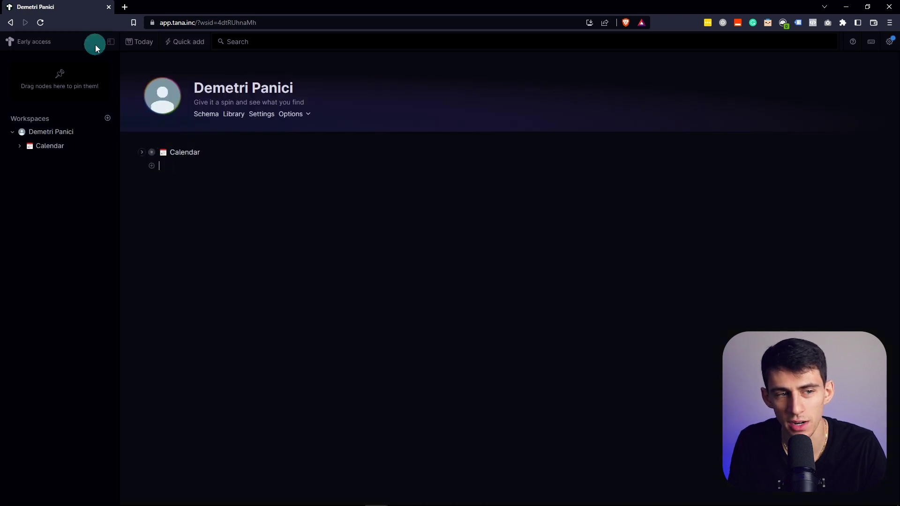
# Browse tana.inc in a new tab and reach the pricing page ($10 monthly, $100 yearly)
pyautogui.click(124, 7)
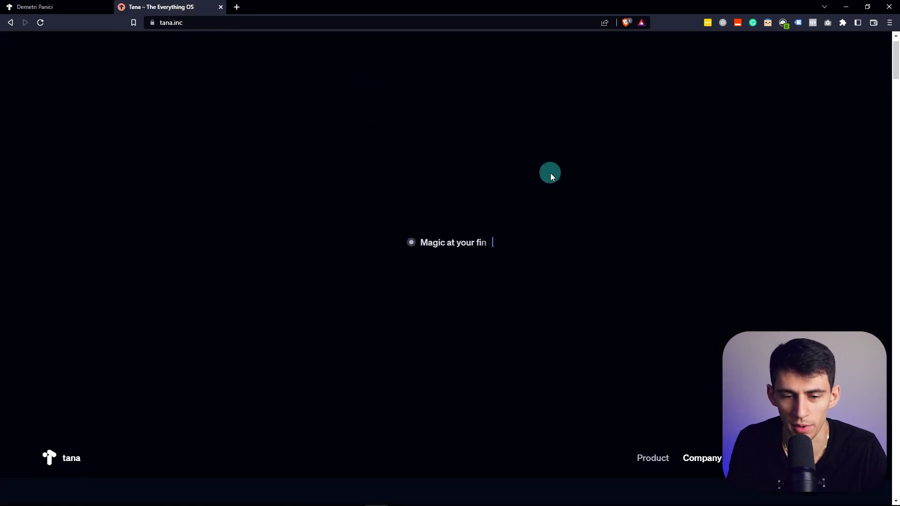
pyautogui.scroll(-15, 528, 212)
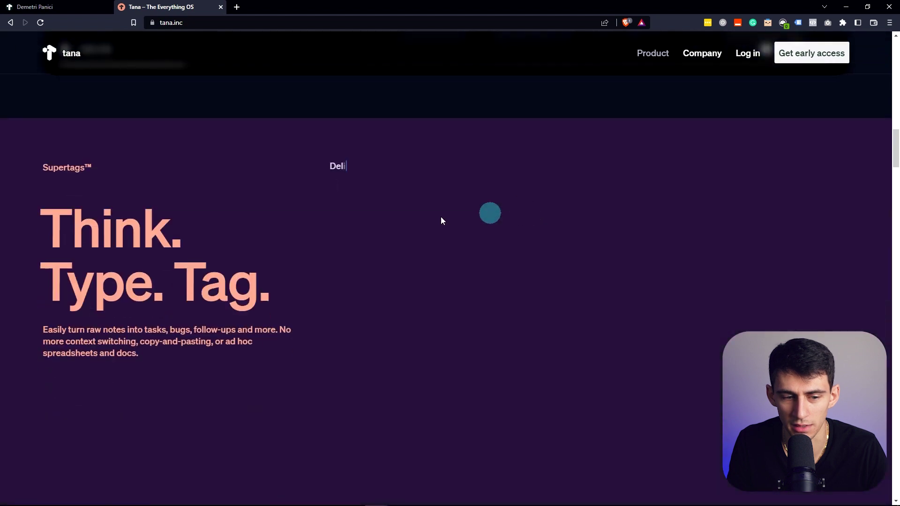
pyautogui.scroll(5, 376, 221)
pyautogui.scroll(-8, 361, 203)
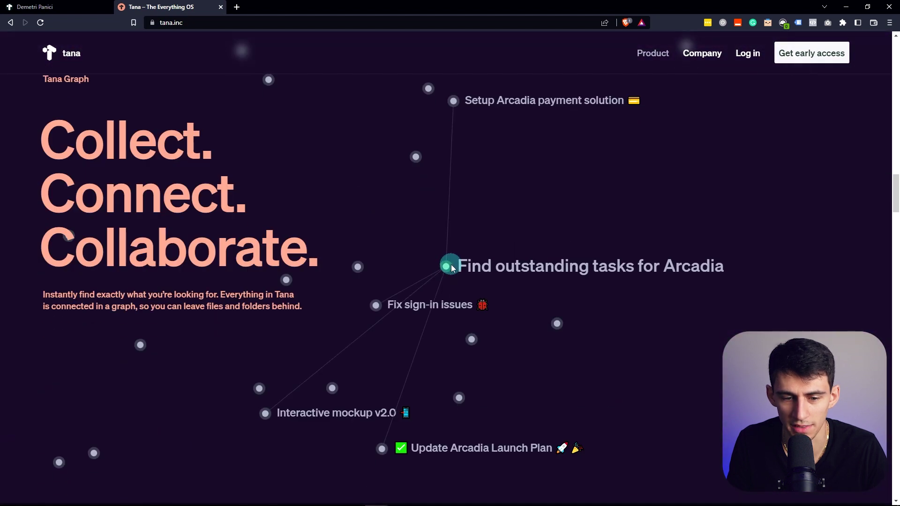
pyautogui.scroll(-20, 448, 345)
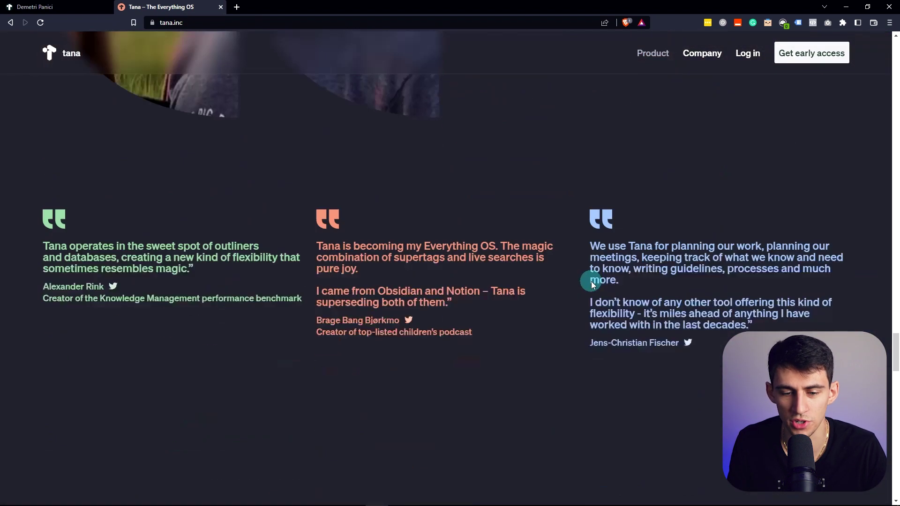
pyautogui.scroll(-3, 592, 281)
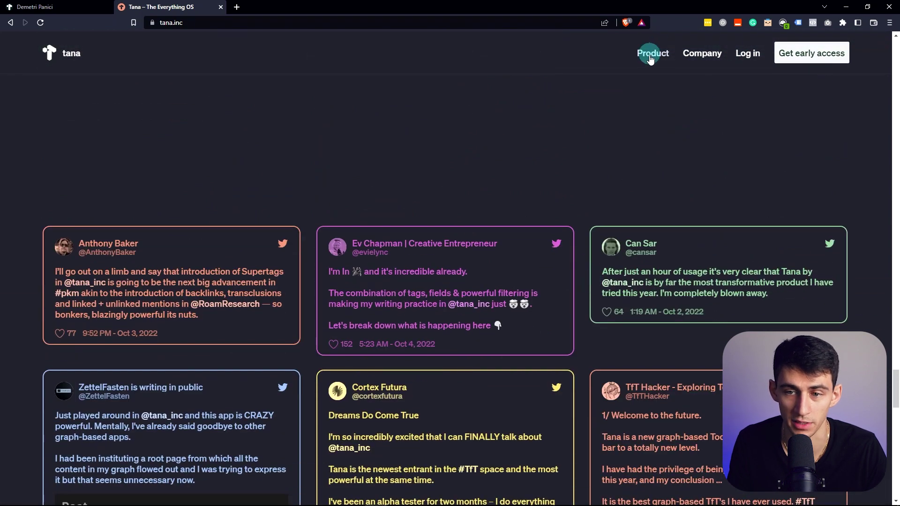
pyautogui.click(70, 53)
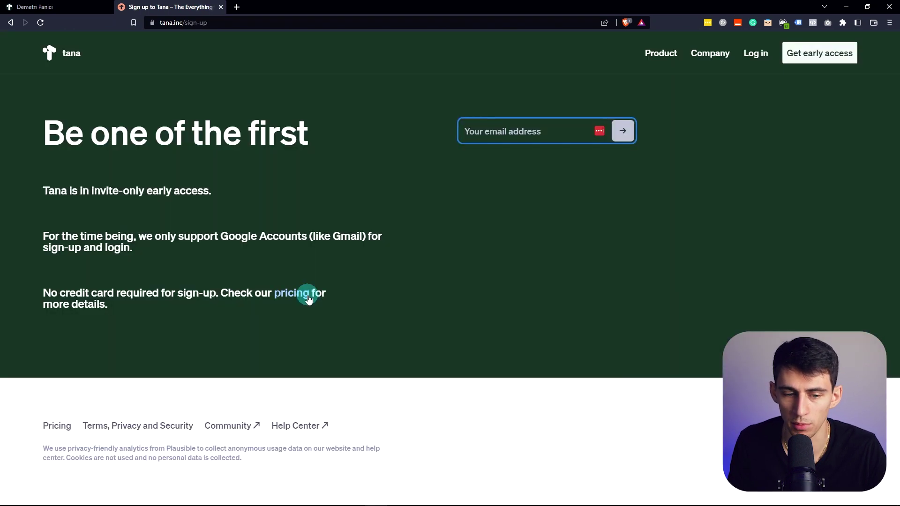
pyautogui.click(307, 295)
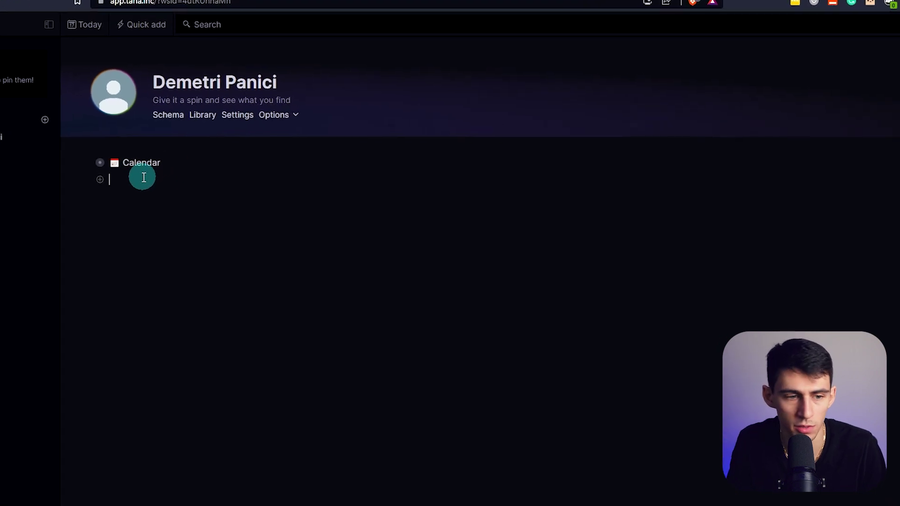
# Add a new test node under Calendar and browse its command palette
pyautogui.click(144, 177)
pyautogui.write('/')
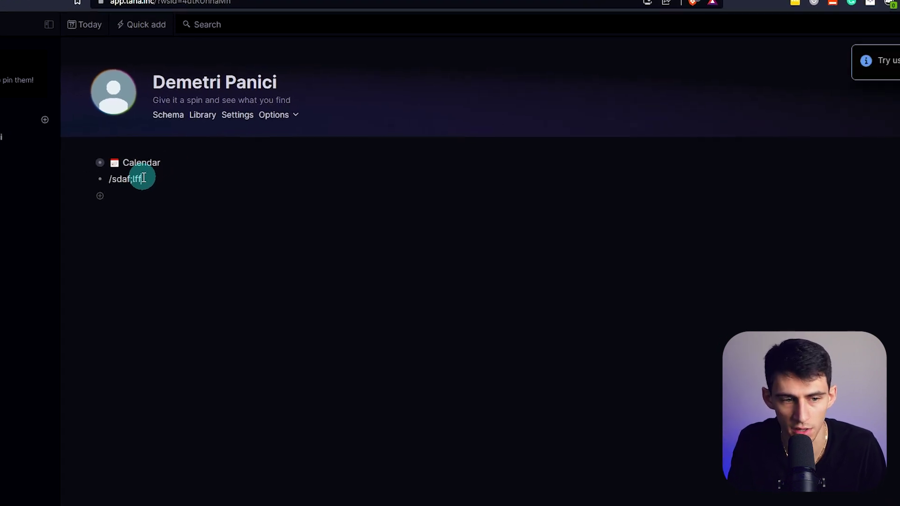
pyautogui.press('BackSpace')
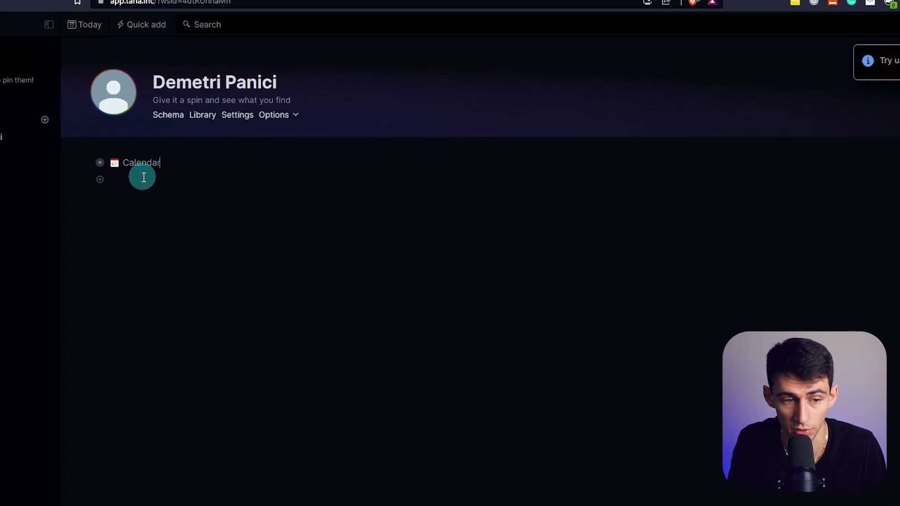
pyautogui.hotkey('ctrl', 'k')
pyautogui.scroll(-5, 249, 272)
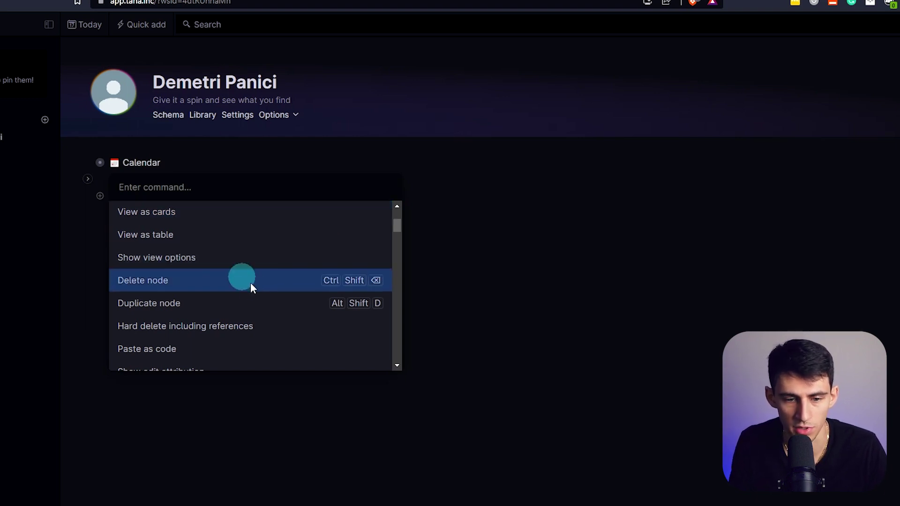
pyautogui.scroll(-1, 300, 323)
pyautogui.scroll(1, 321, 272)
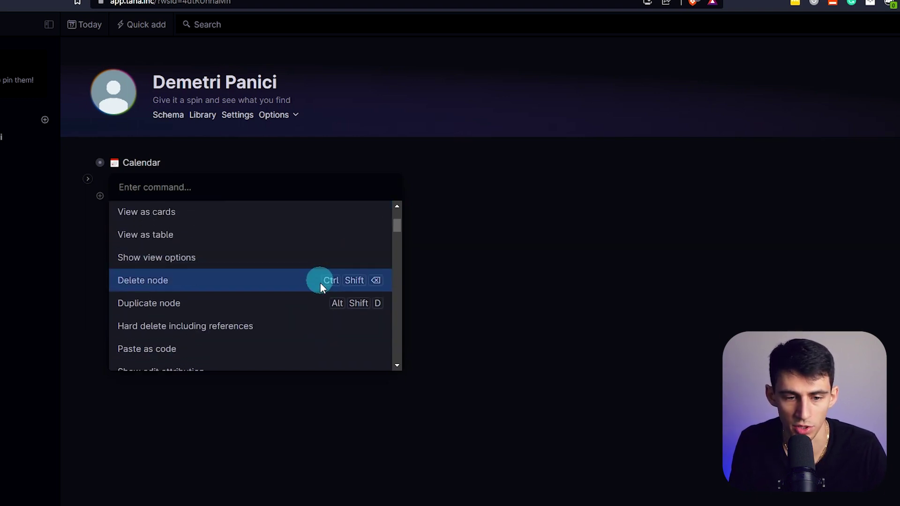
pyautogui.click(247, 181)
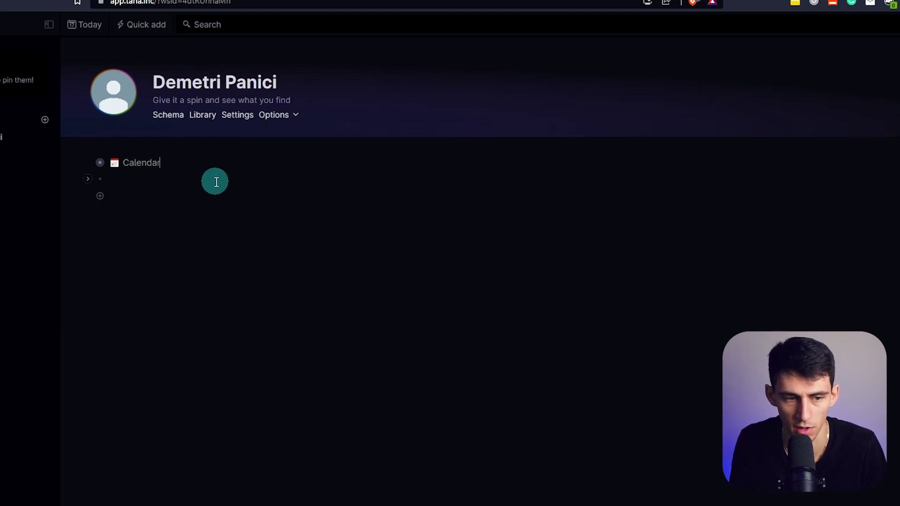
# Delete and restore the test node, empty its text, view Find nodes, then open 2022
pyautogui.hotkey('ctrl', 'shift', 'BackSpace')
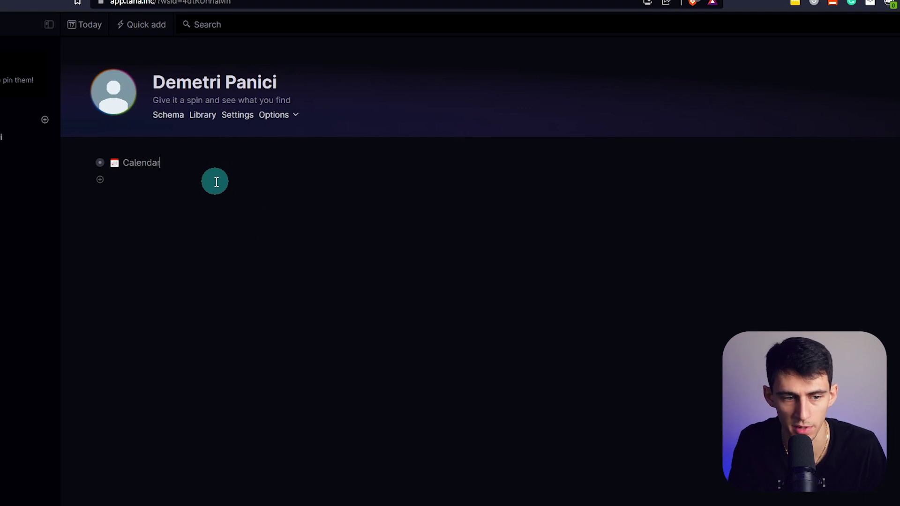
pyautogui.hotkey('ctrl', 'z')
pyautogui.hotkey('ctrl', 'a')
pyautogui.press('BackSpace')
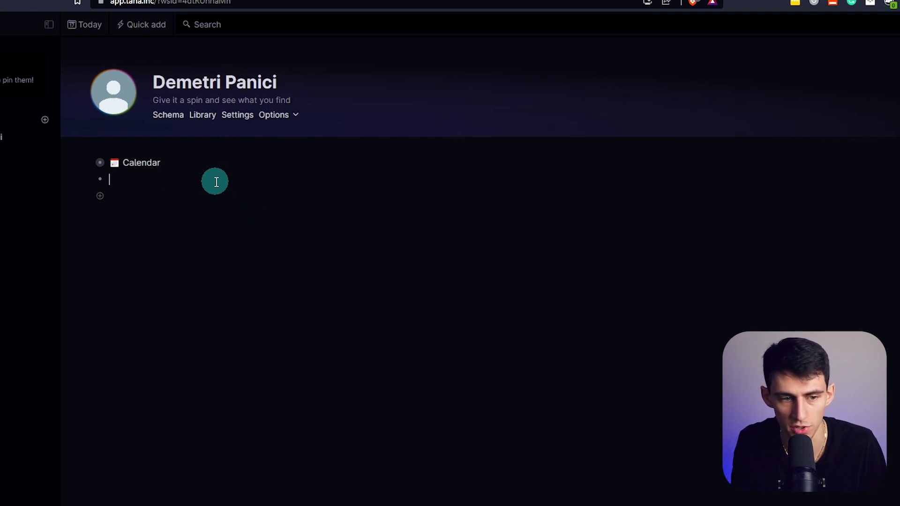
pyautogui.hotkey('ctrl', 'k')
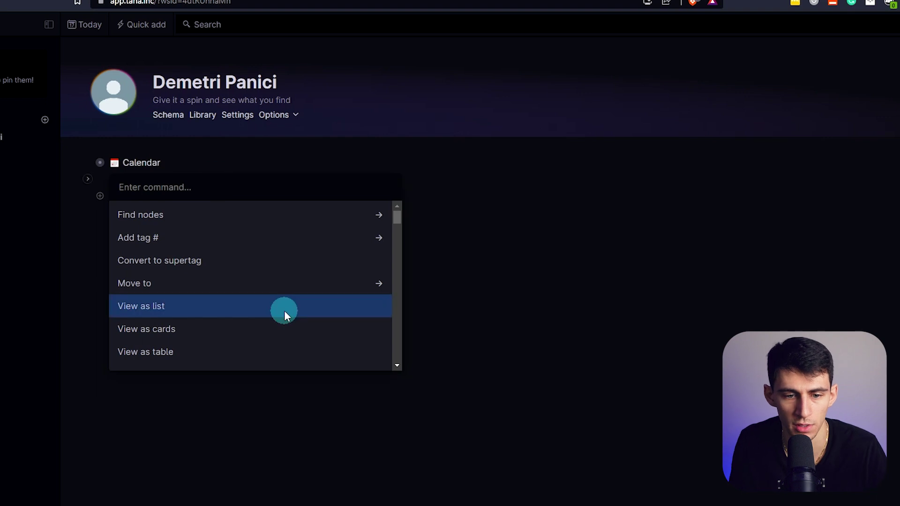
pyautogui.click(292, 217)
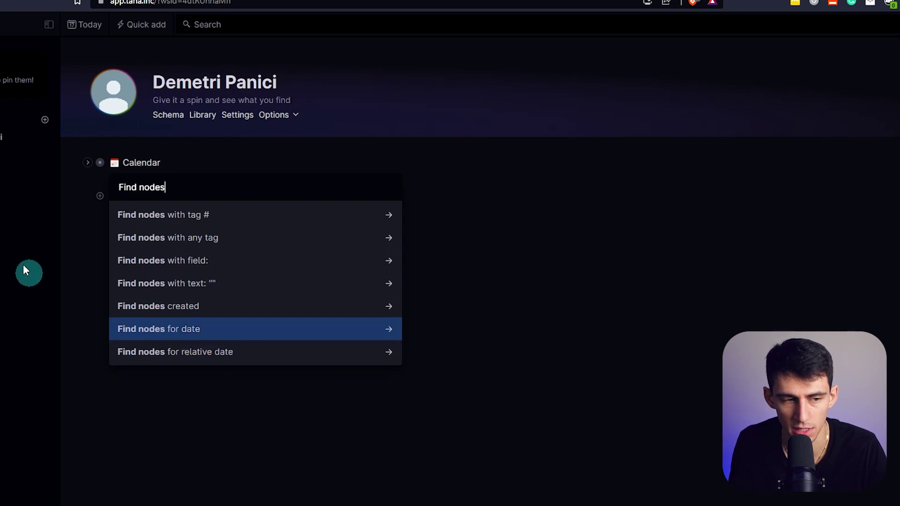
pyautogui.click(38, 183)
# Visit today's page, return to the 2022 page, and expand then collapse Week 49
pyautogui.click(55, 168)
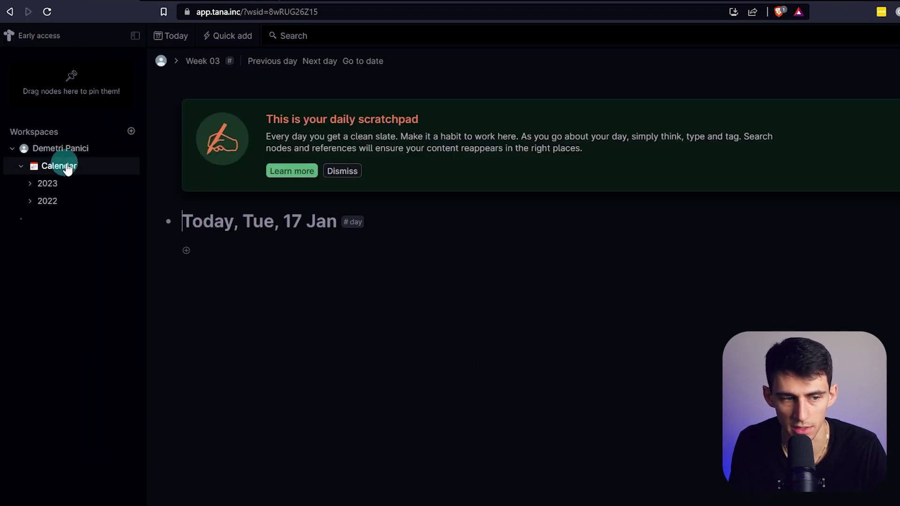
pyautogui.click(50, 201)
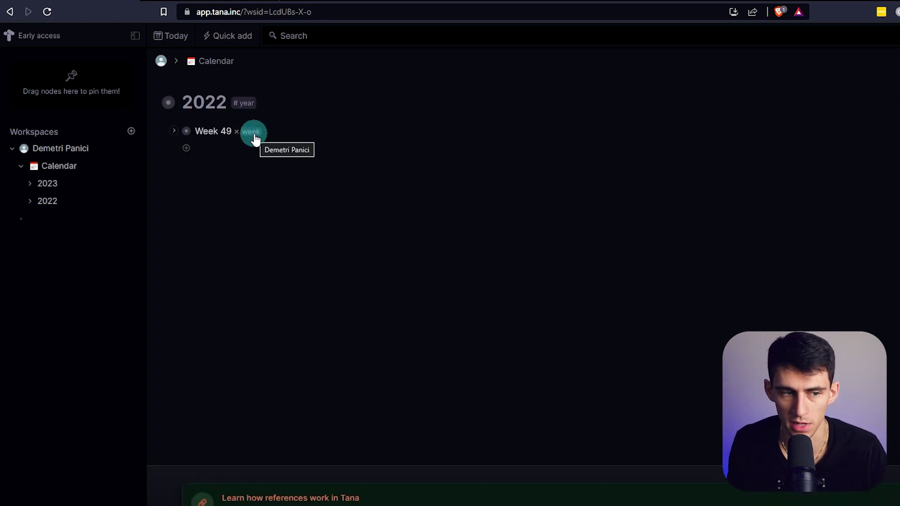
pyautogui.click(174, 131)
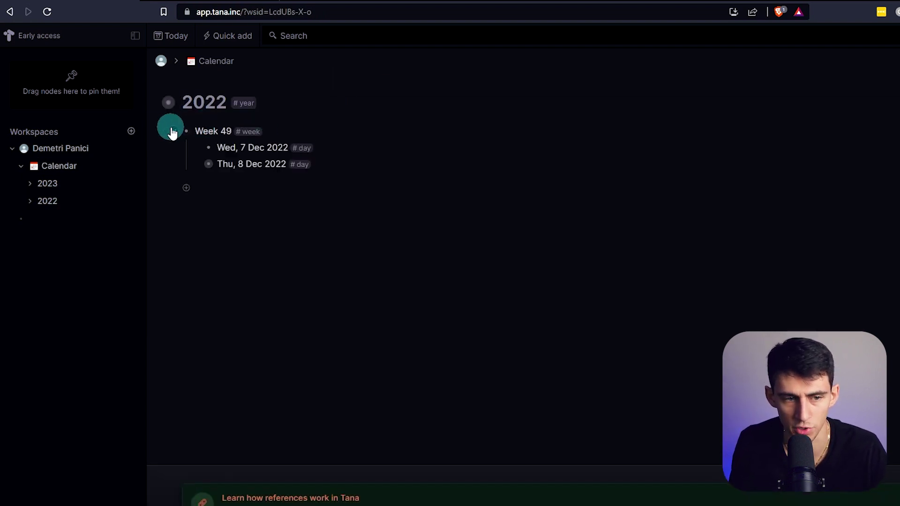
pyautogui.click(174, 131)
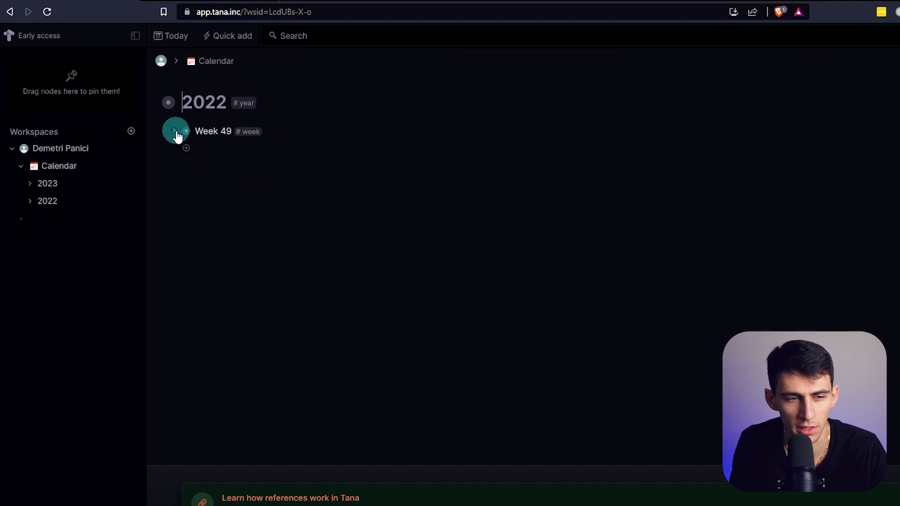
# Open the workspace's Settings page through its options menu
pyautogui.click(39, 152)
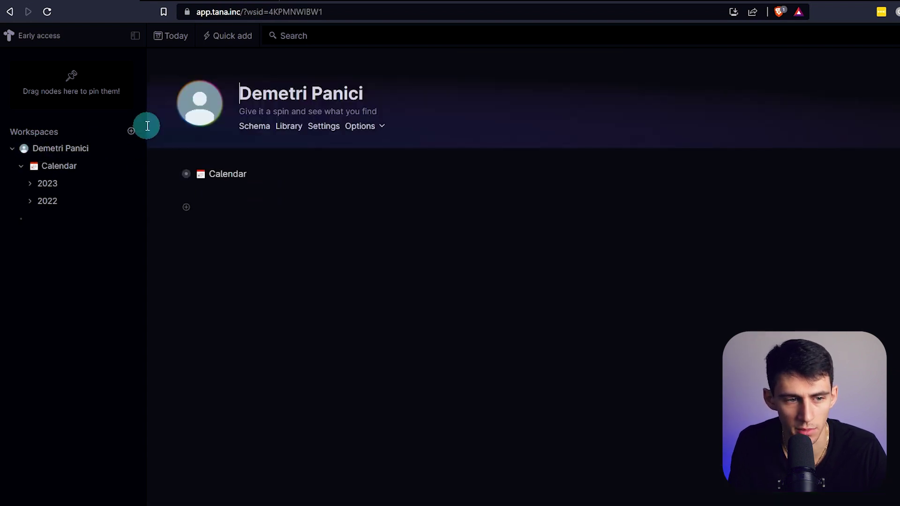
pyautogui.click(359, 128)
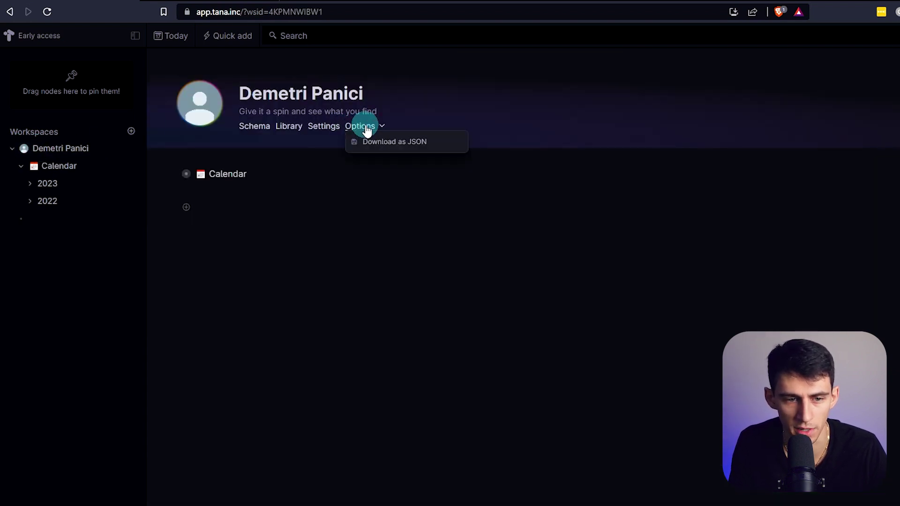
pyautogui.click(325, 128)
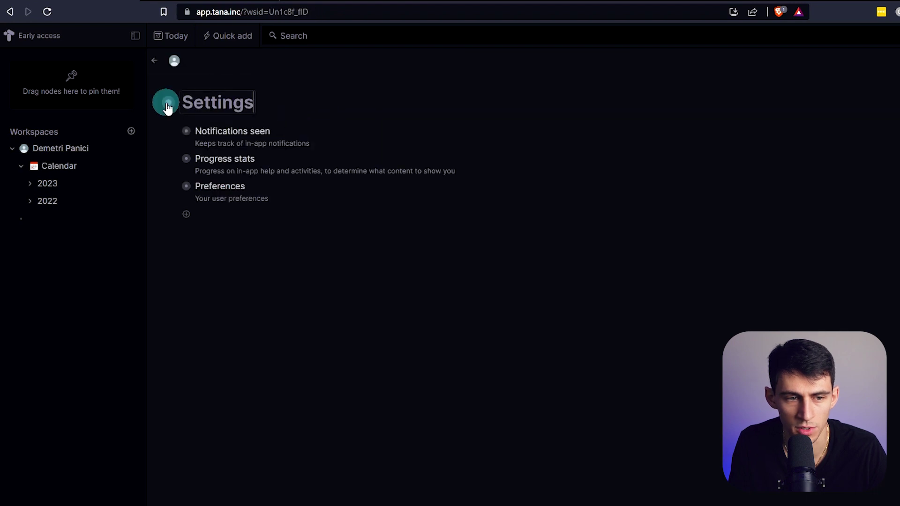
# Create a new workspace titled 'Rise Productive' from the Workspaces list
pyautogui.click(132, 133)
pyautogui.click(311, 158)
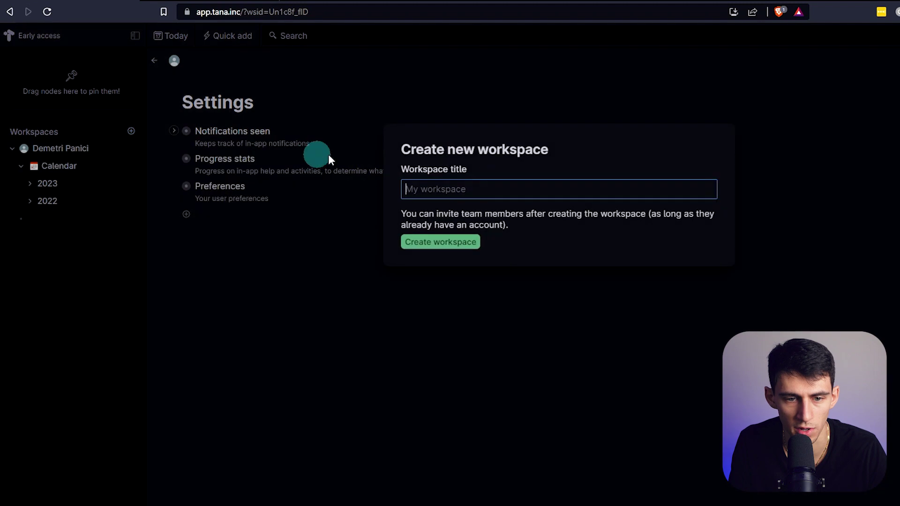
pyautogui.write('Rise P')
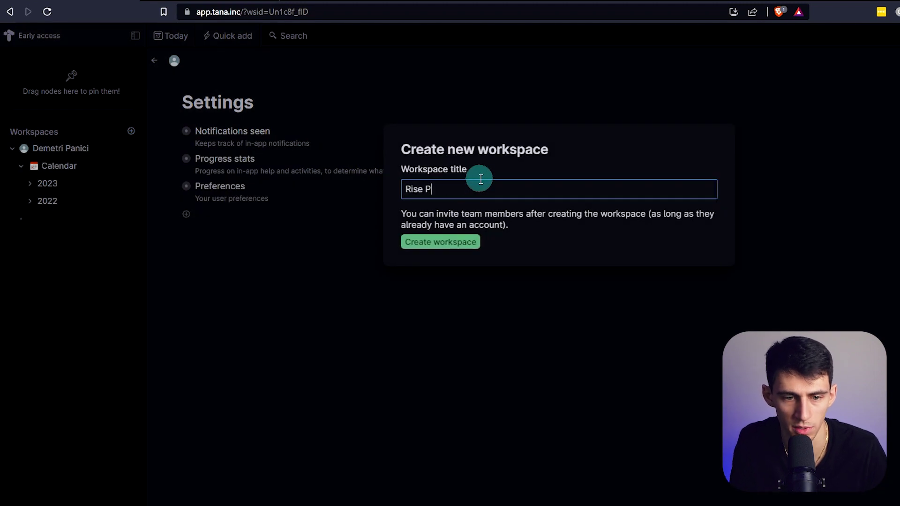
pyautogui.write('roductive')
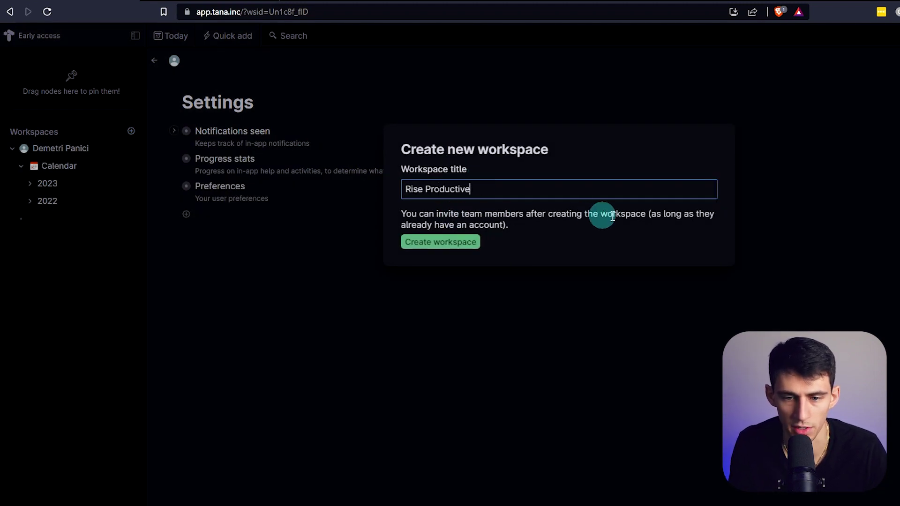
pyautogui.click(420, 241)
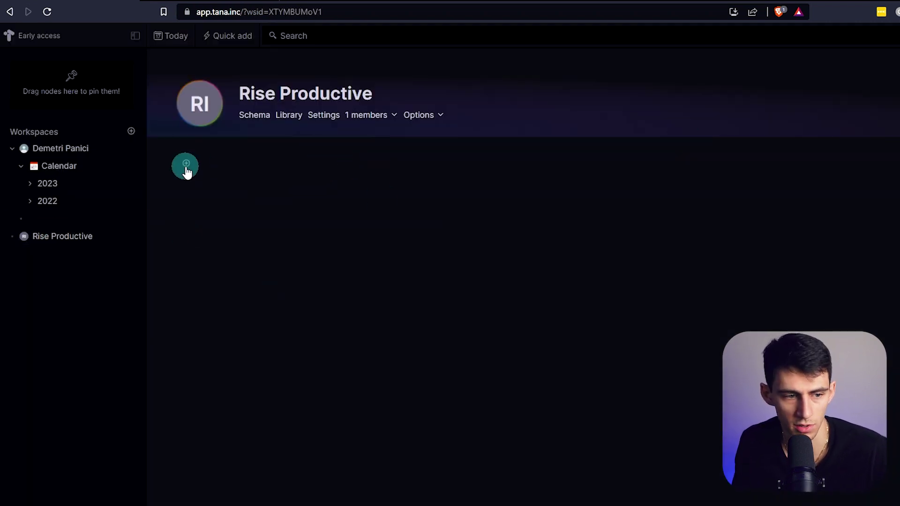
# Erase the stray text from the Rise Productive page's node
pyautogui.click(186, 166)
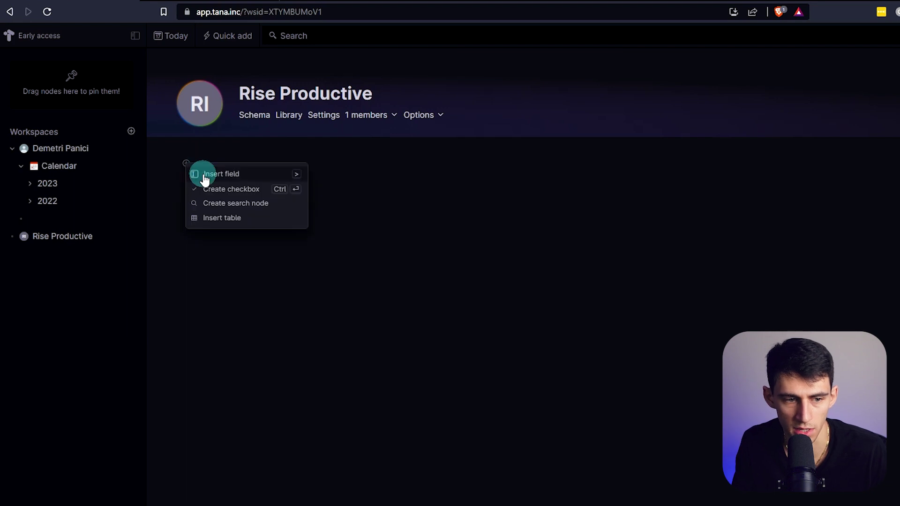
pyautogui.click(201, 162)
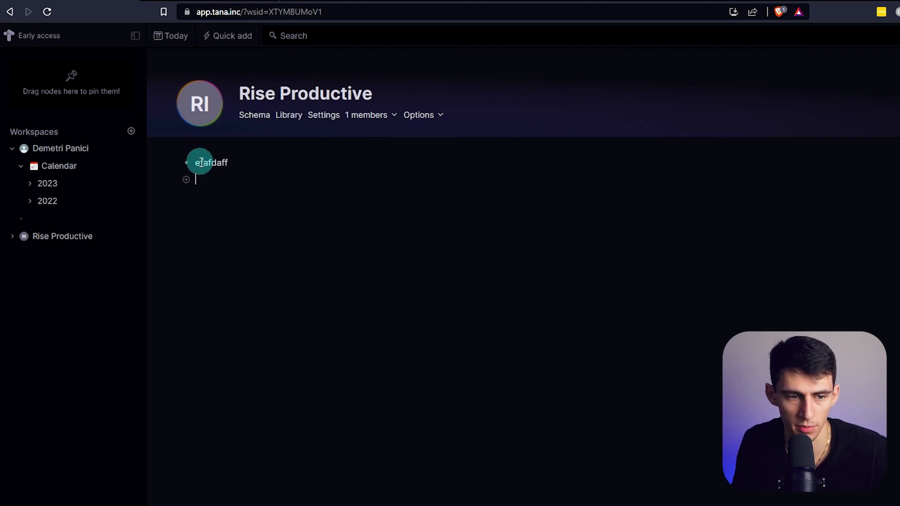
pyautogui.hotkey('ctrl', 'a')
pyautogui.press('BackSpace')
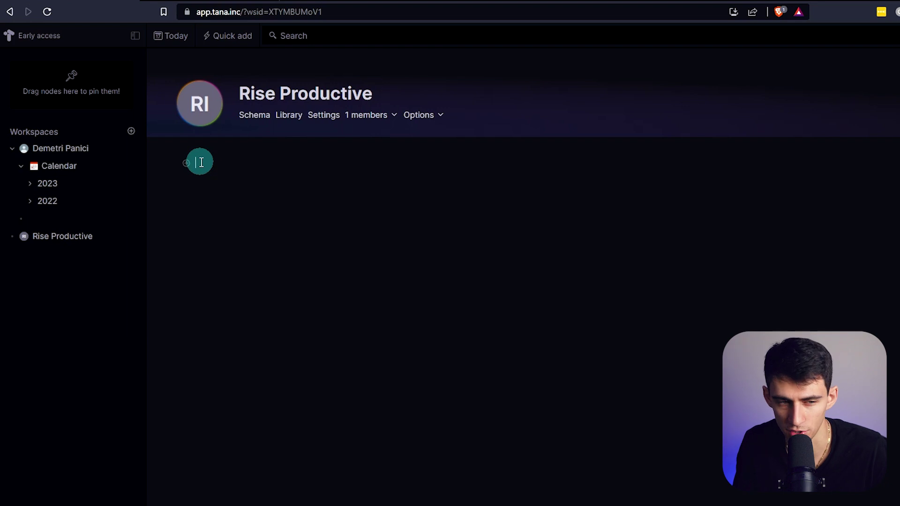
pyautogui.press('BackSpace')
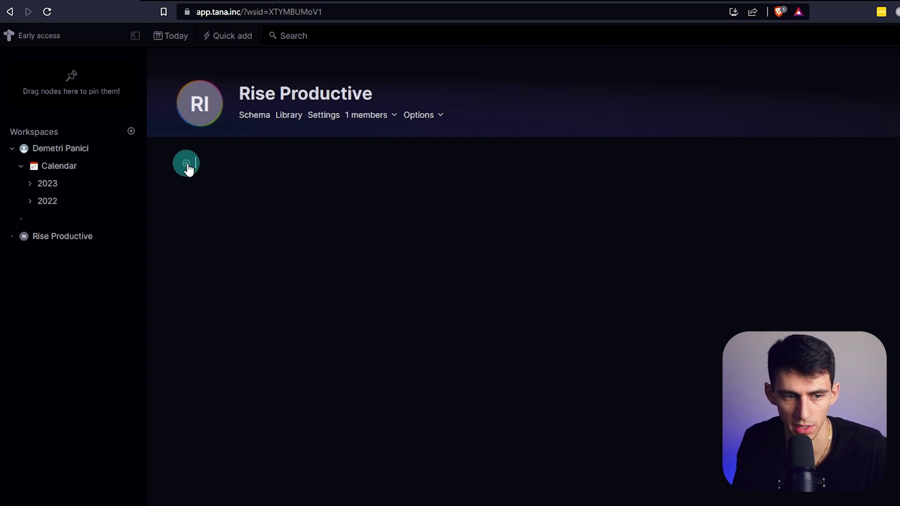
# Insert a field and make it the Calendar date system field by searching 'Date'
pyautogui.click(186, 163)
pyautogui.click(215, 174)
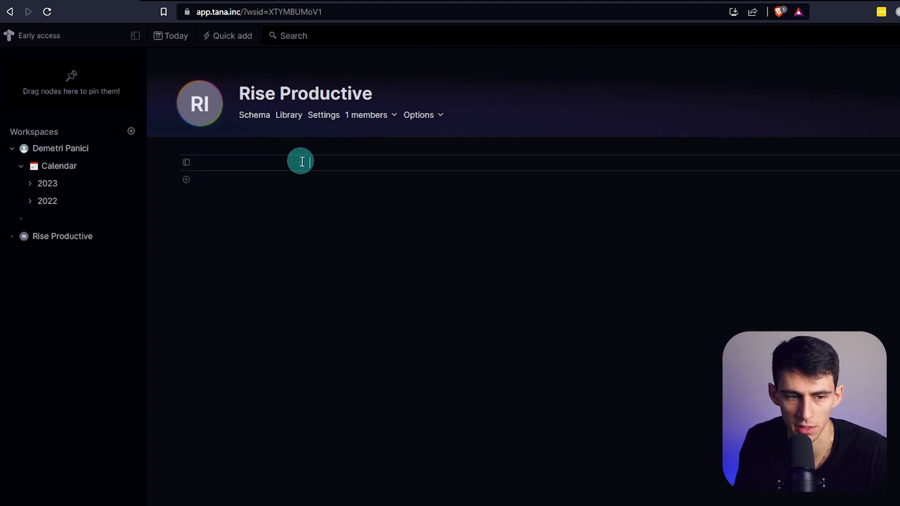
pyautogui.write('Date')
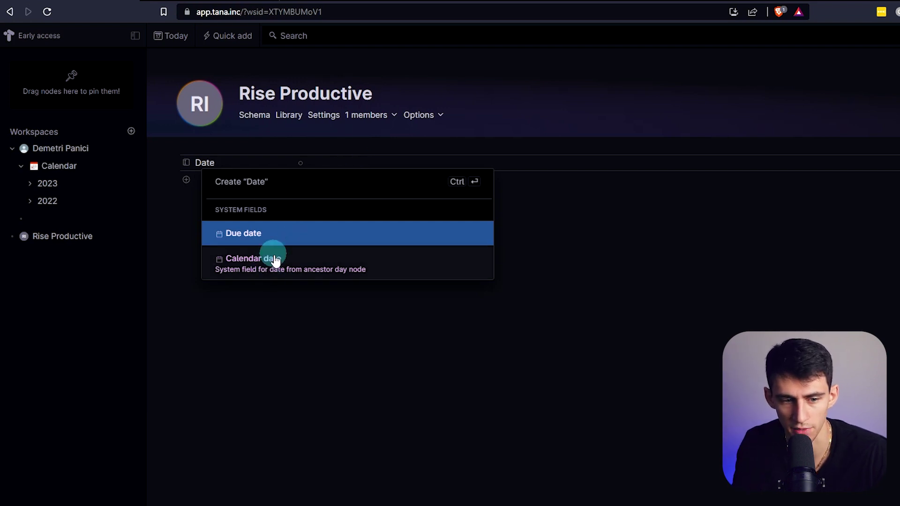
pyautogui.click(243, 263)
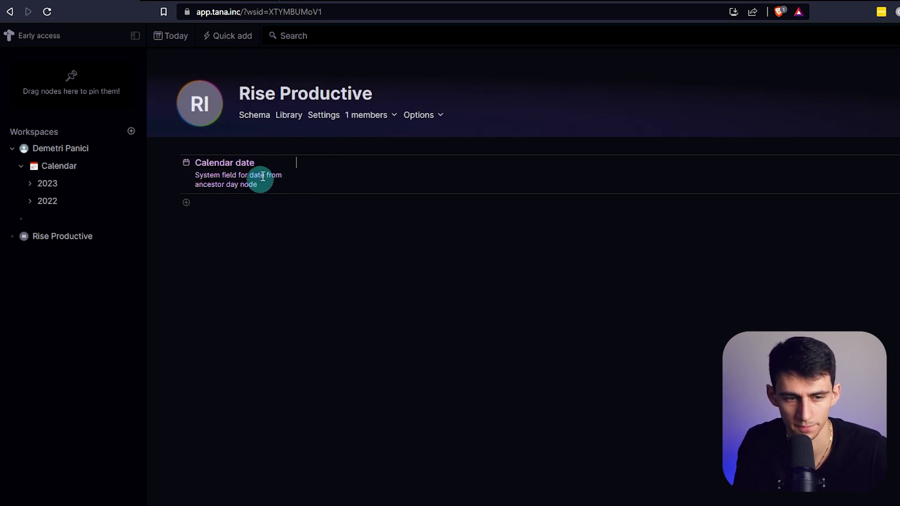
# Add the Tags system field below Calendar date
pyautogui.click(186, 202)
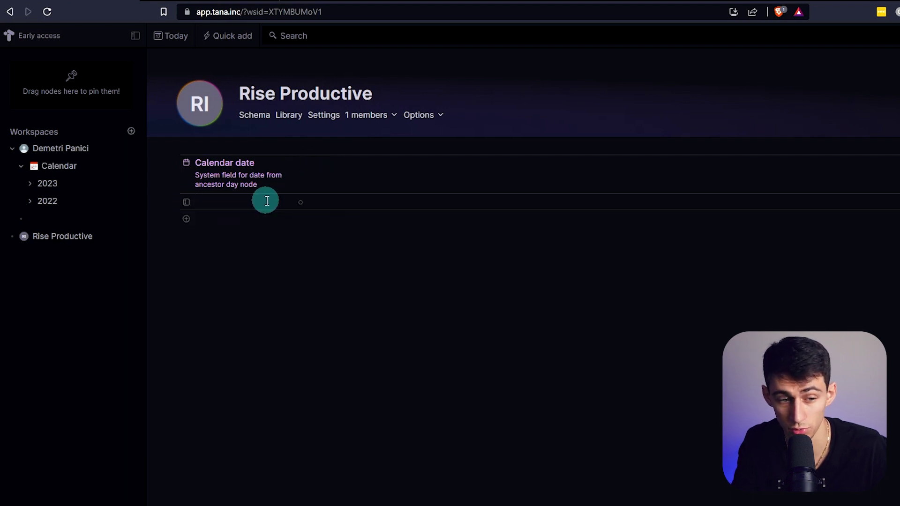
pyautogui.write('c')
pyautogui.press('BackSpace')
pyautogui.write('stat')
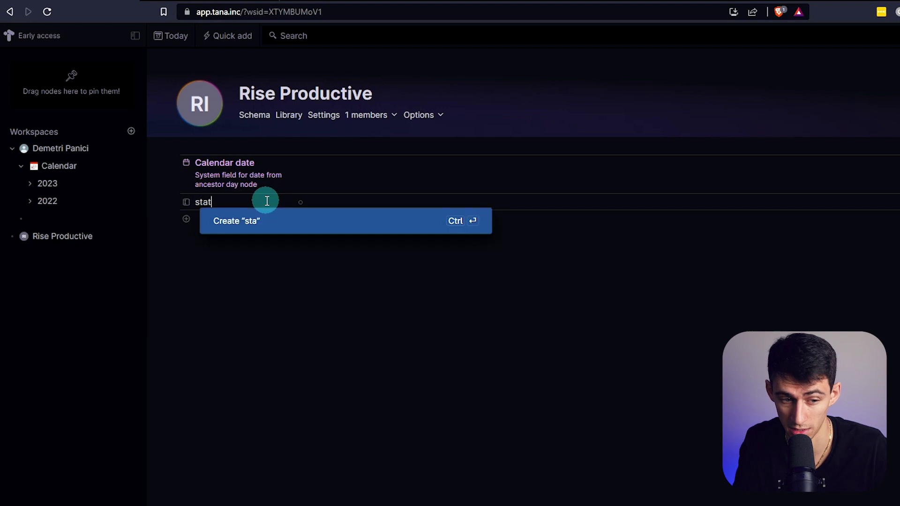
pyautogui.press('BackSpace')
pyautogui.press('BackSpace')
pyautogui.press('BackSpace')
pyautogui.press('BackSpace')
pyautogui.write('s')
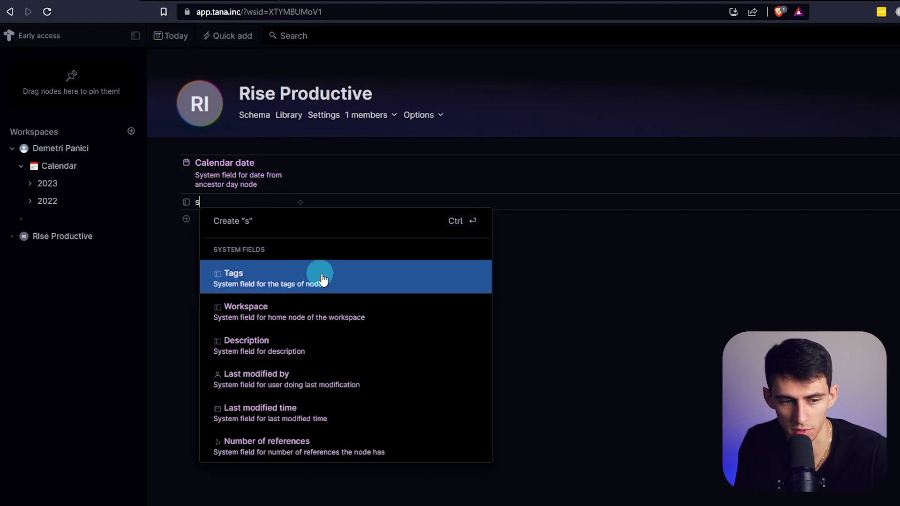
pyautogui.click(383, 278)
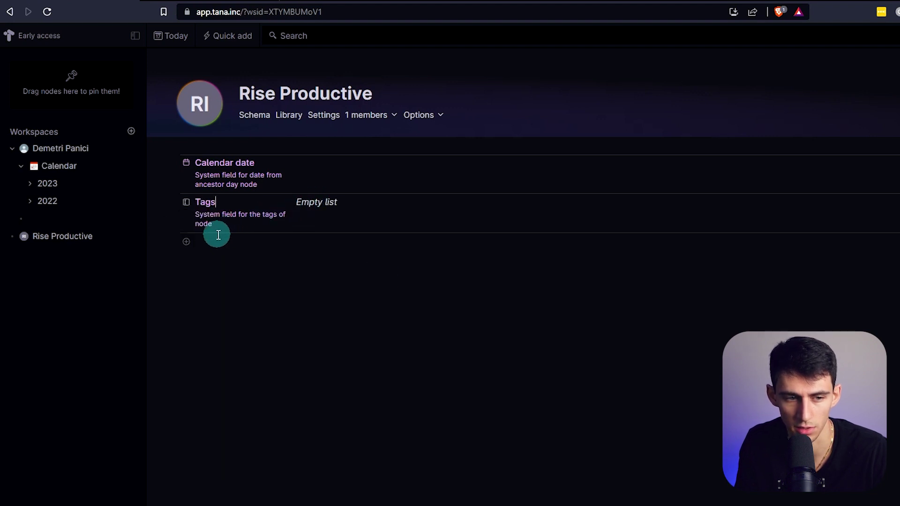
# Insert another field set to Number of references
pyautogui.click(185, 240)
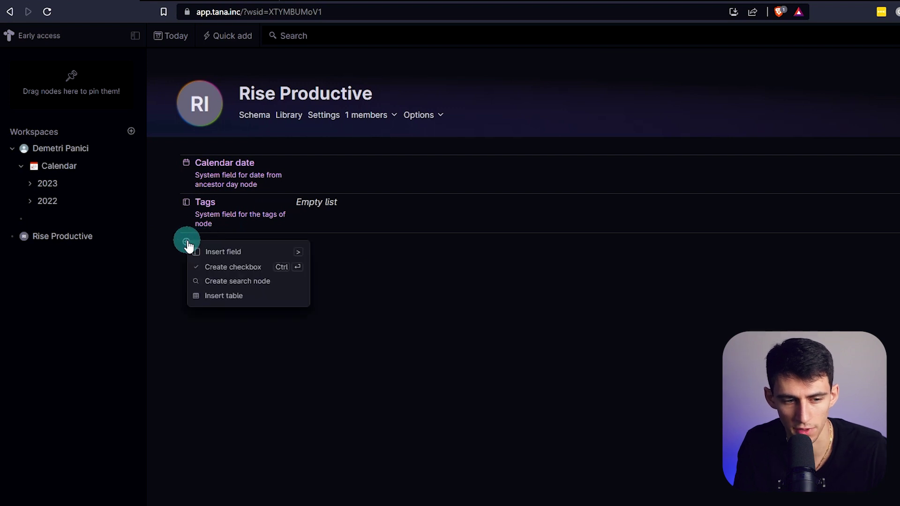
pyautogui.click(205, 250)
pyautogui.write('s')
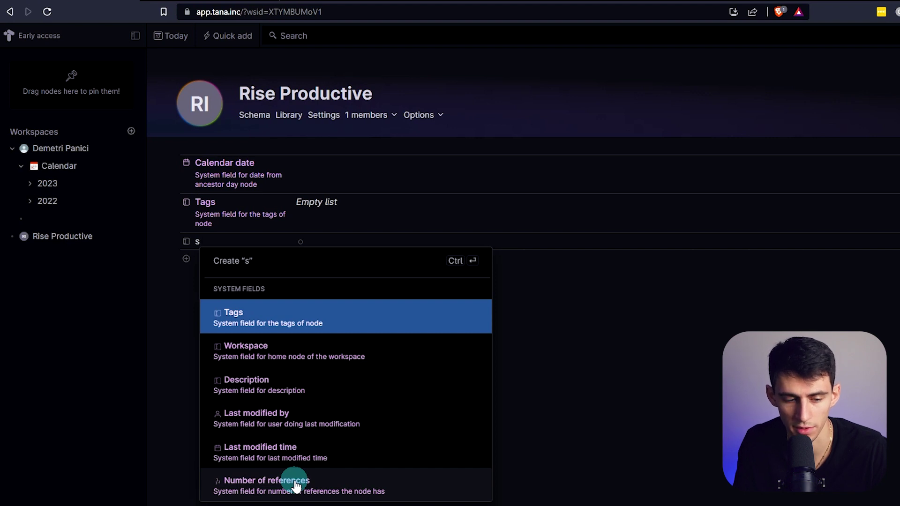
pyautogui.click(295, 483)
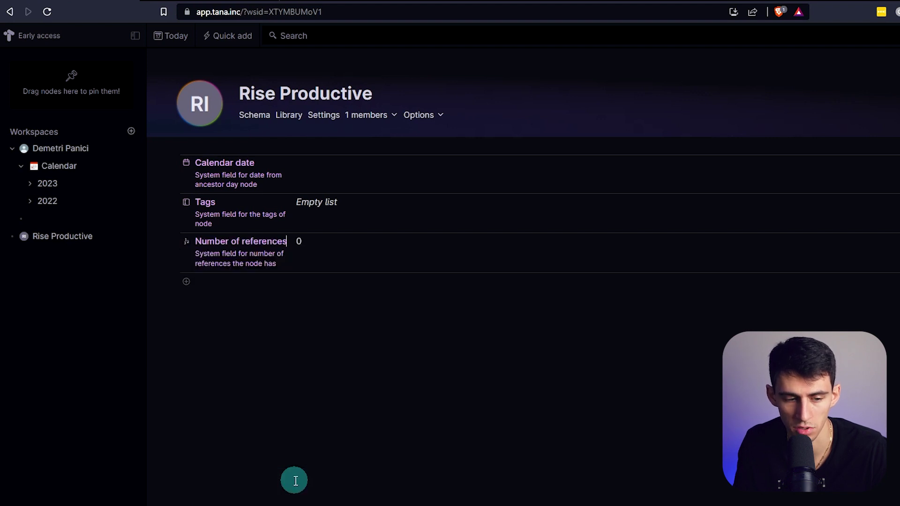
# Add a Workspace system field, inspect its Rise Productive value, then delete it
pyautogui.click(185, 283)
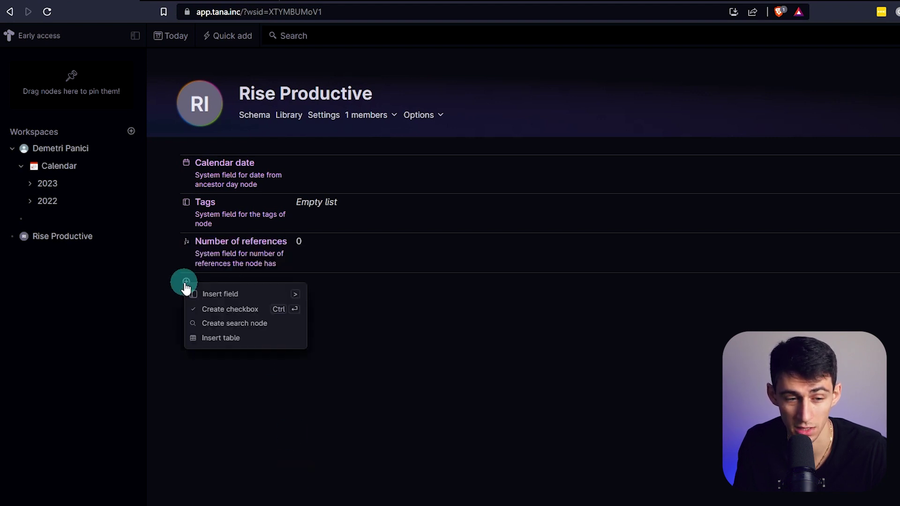
pyautogui.click(221, 294)
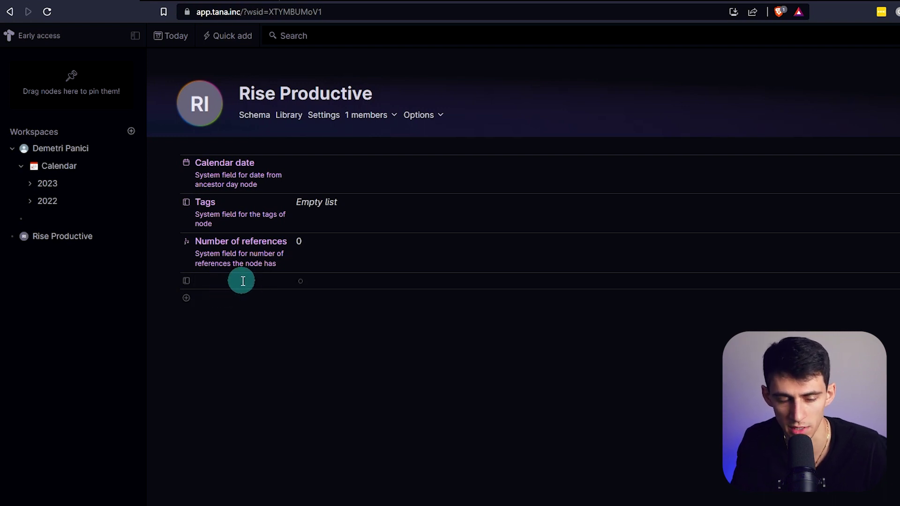
pyautogui.write('s')
pyautogui.click(352, 383)
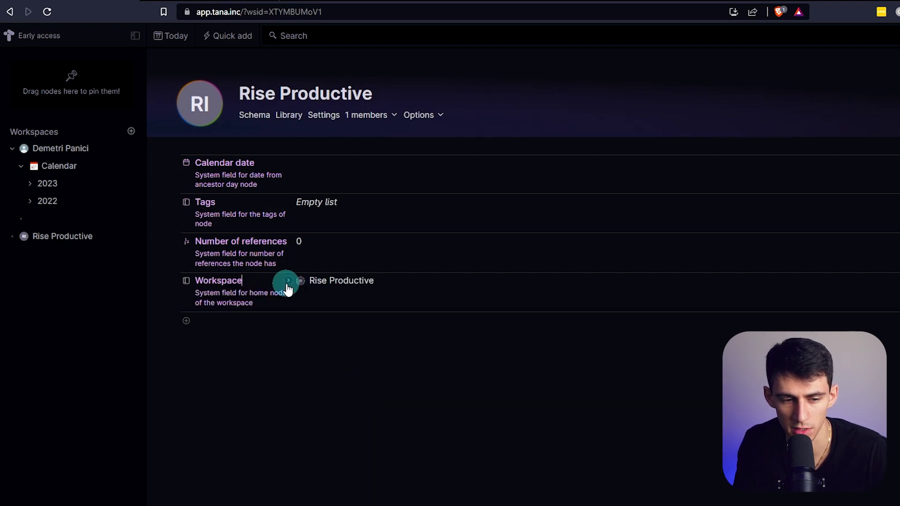
pyautogui.click(289, 281)
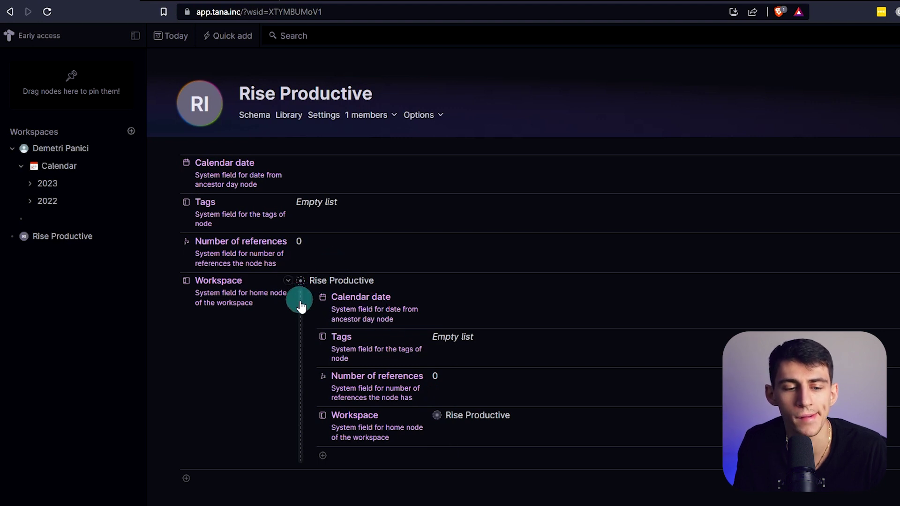
pyautogui.click(323, 303)
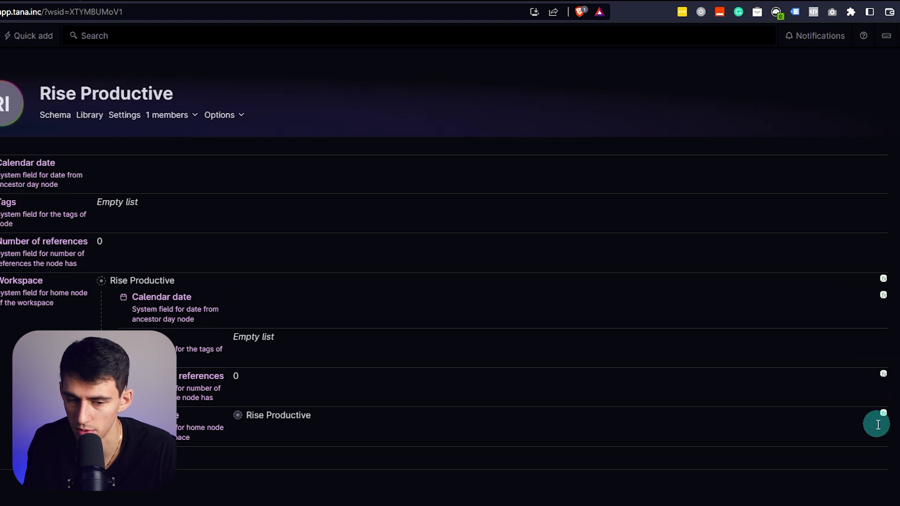
pyautogui.click(256, 345)
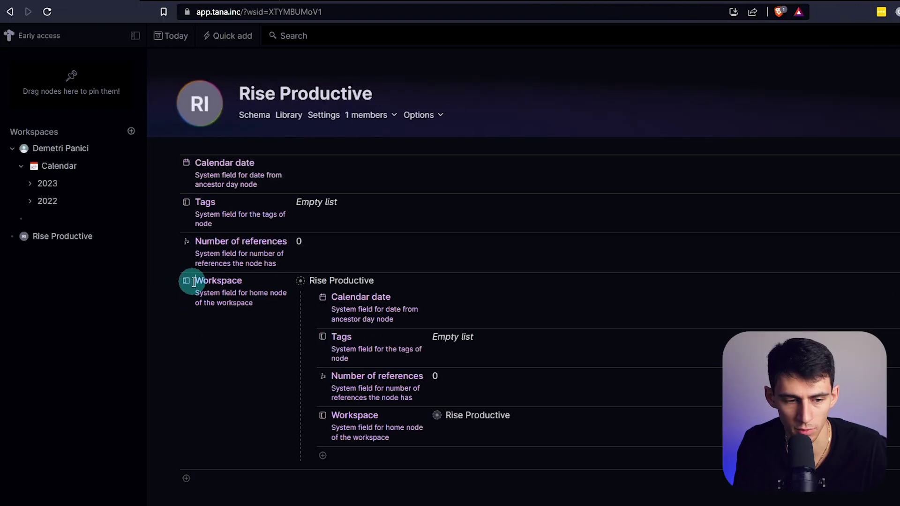
pyautogui.click(254, 297)
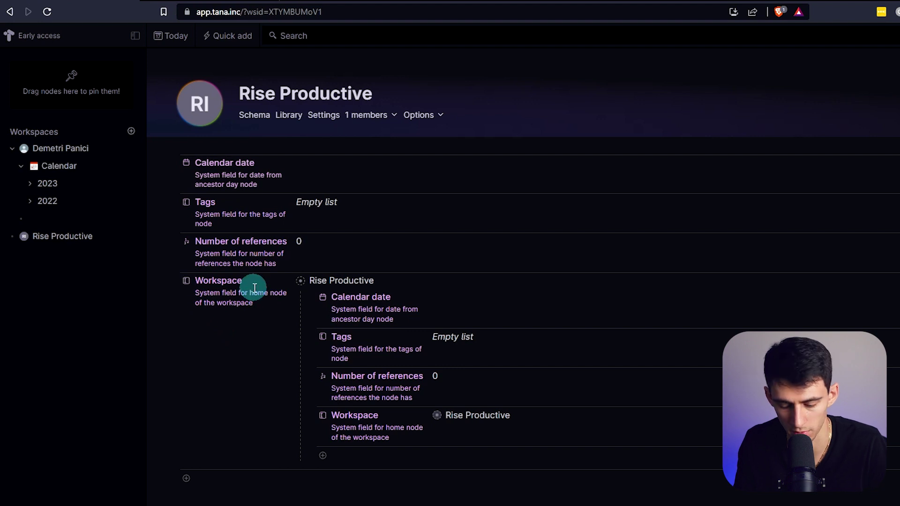
pyautogui.hotkey('ctrl', 'shift', 'BackSpace')
# Insert a new field set to Last modified by
pyautogui.click(247, 286)
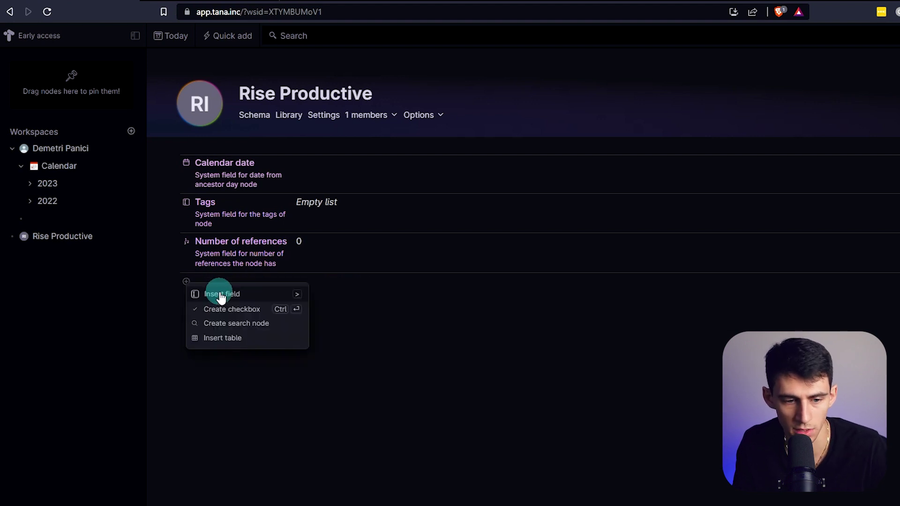
pyautogui.click(297, 295)
pyautogui.write('a')
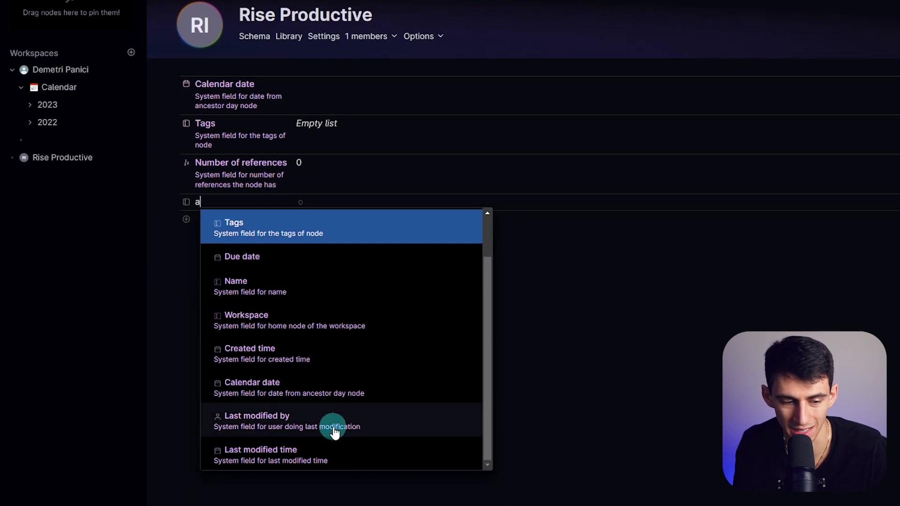
pyautogui.click(334, 500)
# Add one more field and set it to Last modified time
pyautogui.click(186, 242)
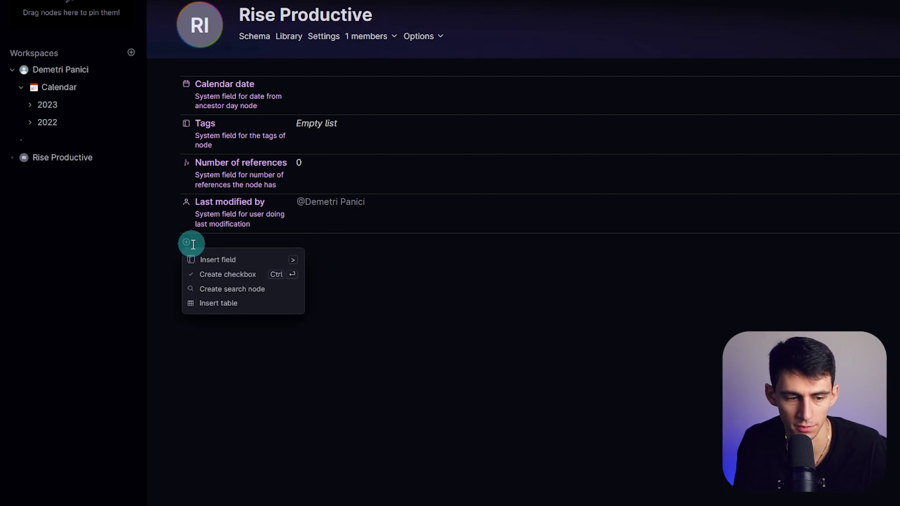
pyautogui.click(284, 259)
pyautogui.write('s')
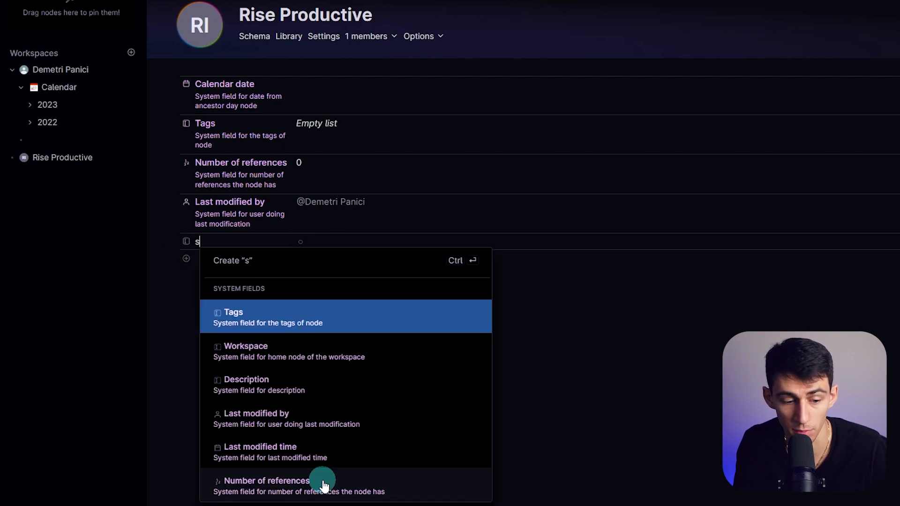
pyautogui.click(322, 481)
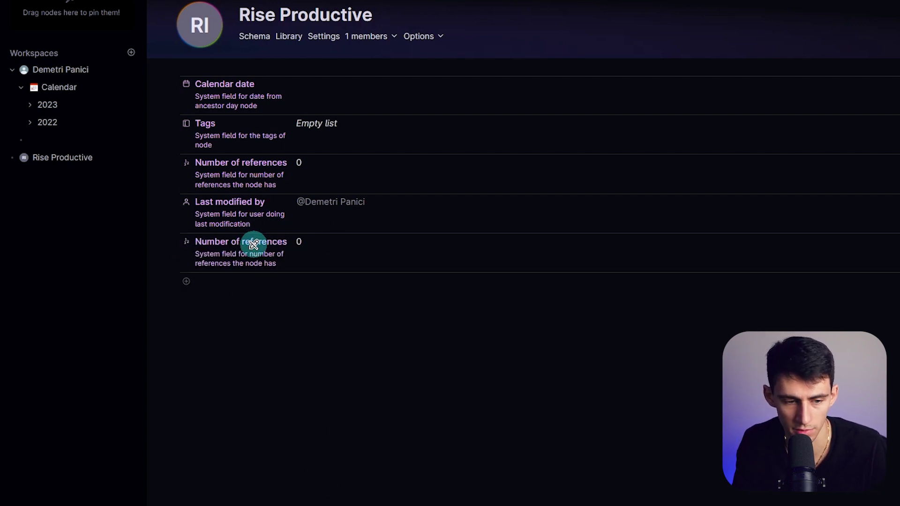
pyautogui.click(235, 279)
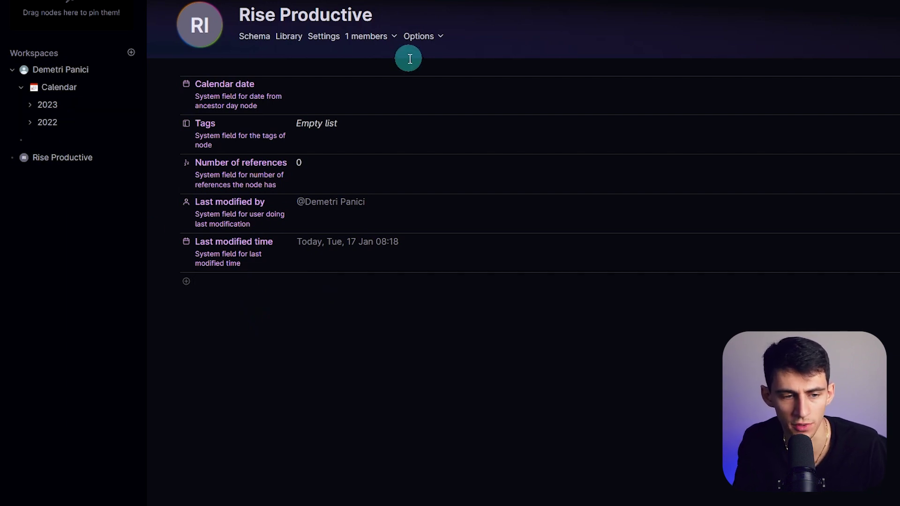
# Write the note 'This is my first note using Tana' and tag it with a new #brain supertag
pyautogui.write('#')
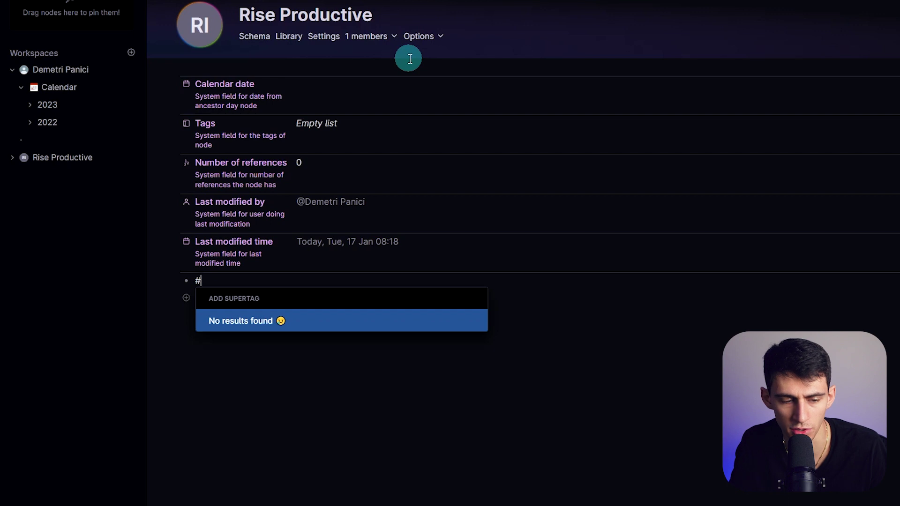
pyautogui.write('T')
pyautogui.press('BackSpace')
pyautogui.press('BackSpace')
pyautogui.write('This is my first note using')
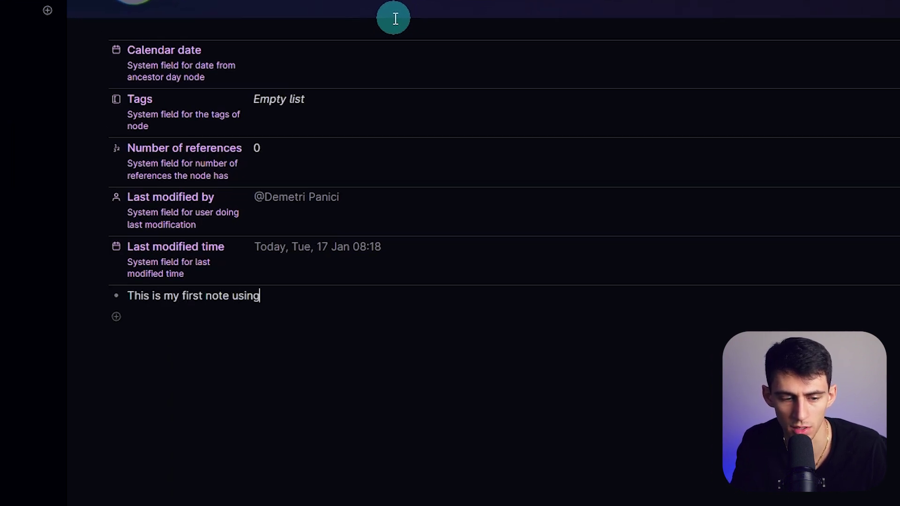
pyautogui.write(' Tana #brain')
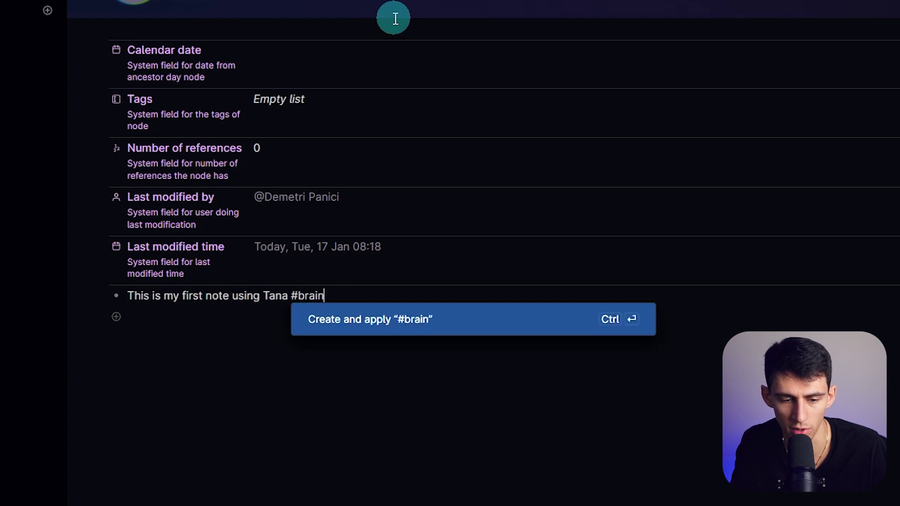
pyautogui.hotkey('ctrl', 'Return')
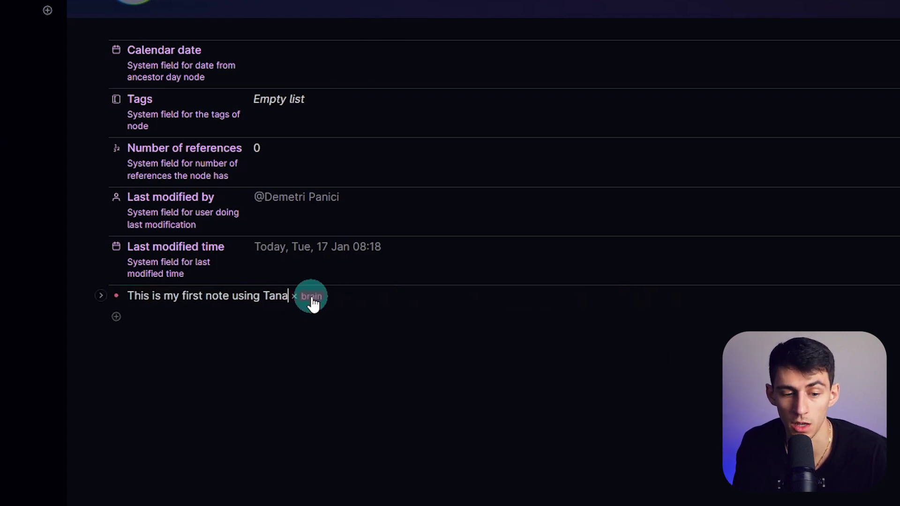
# Add two empty checkbox items below the note
pyautogui.click(445, 316)
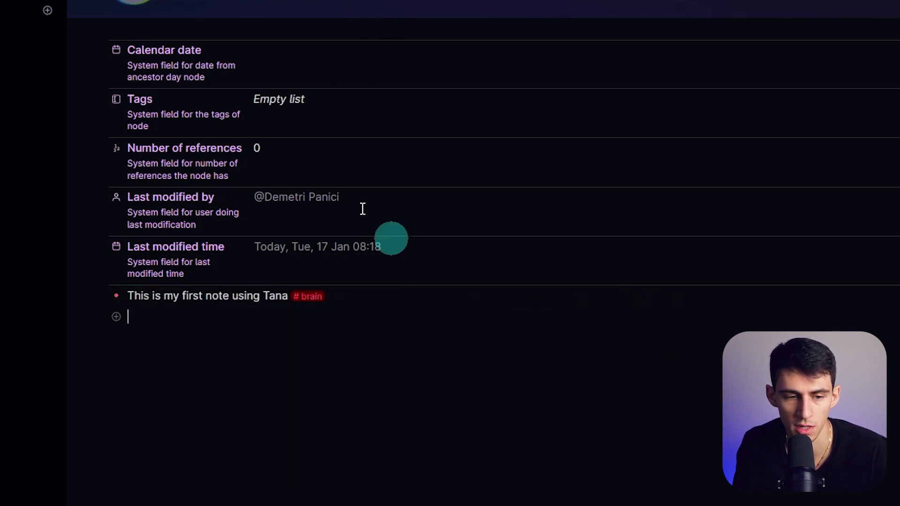
pyautogui.click(241, 113)
pyautogui.click(396, 5)
pyautogui.click(117, 317)
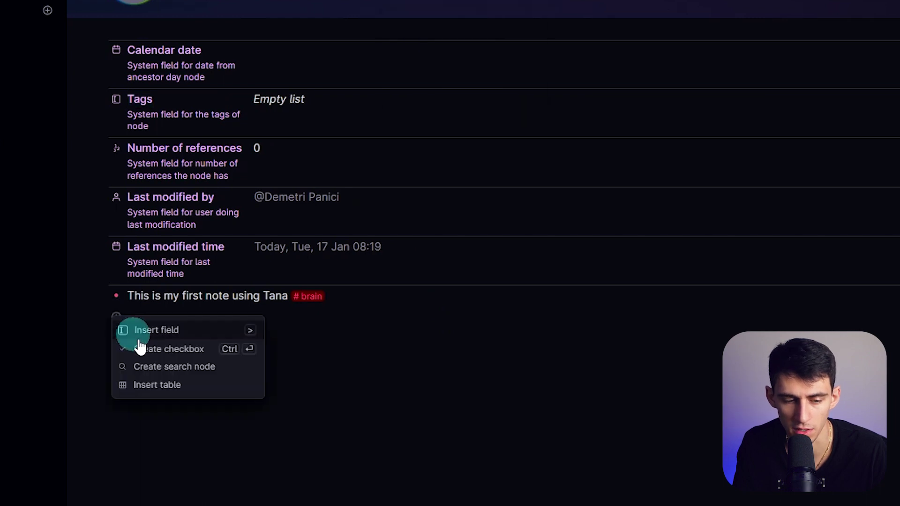
pyautogui.click(187, 349)
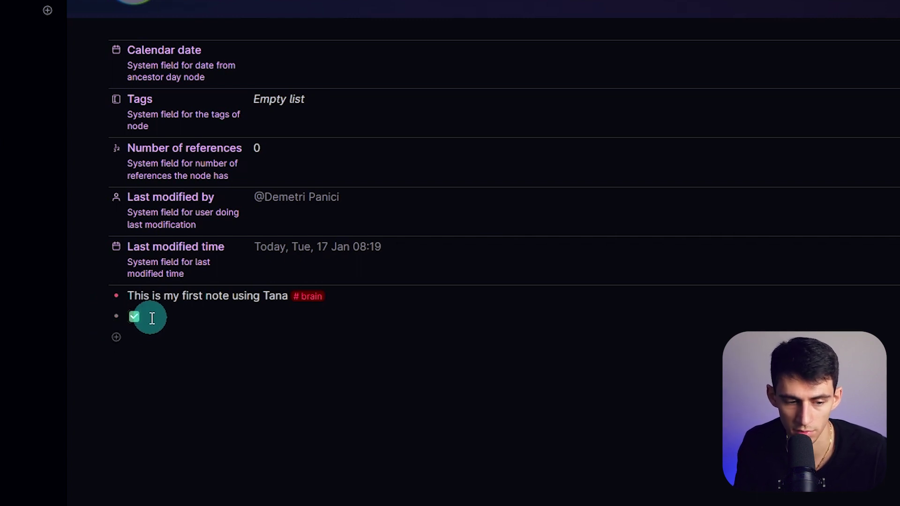
pyautogui.press('Return')
pyautogui.click(133, 317)
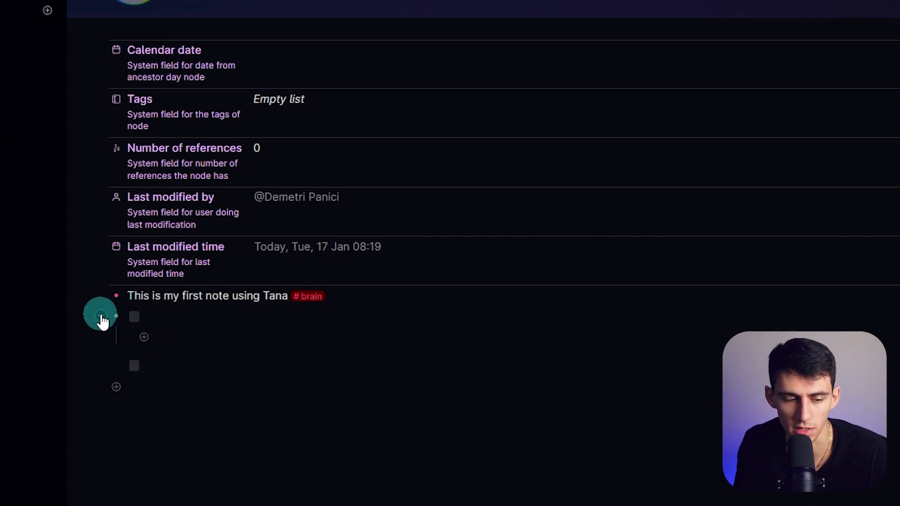
pyautogui.click(101, 316)
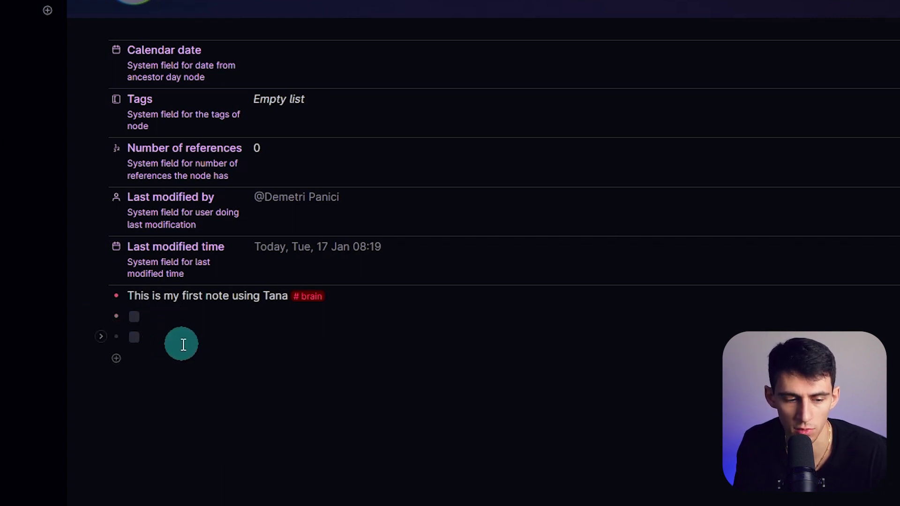
pyautogui.click(102, 316)
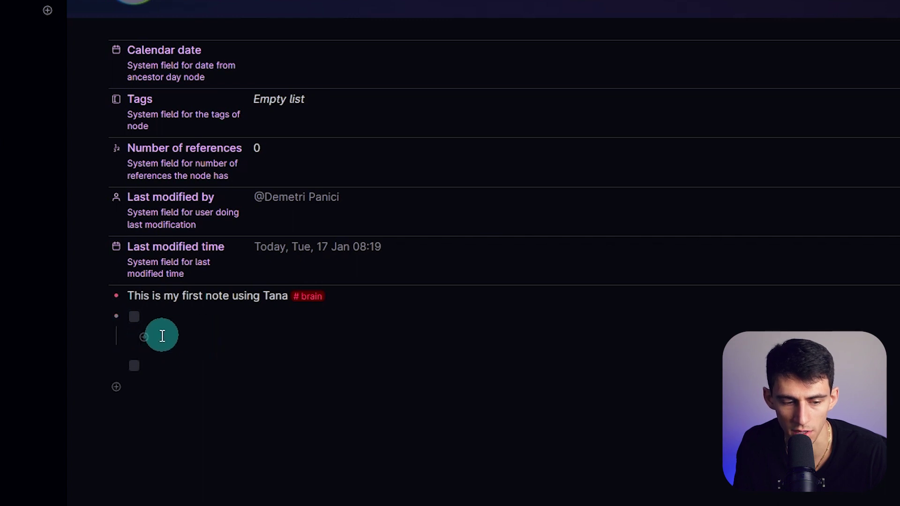
# Try adding a Calendar date field under the first checkbox item, then remove it
pyautogui.click(144, 337)
pyautogui.click(270, 351)
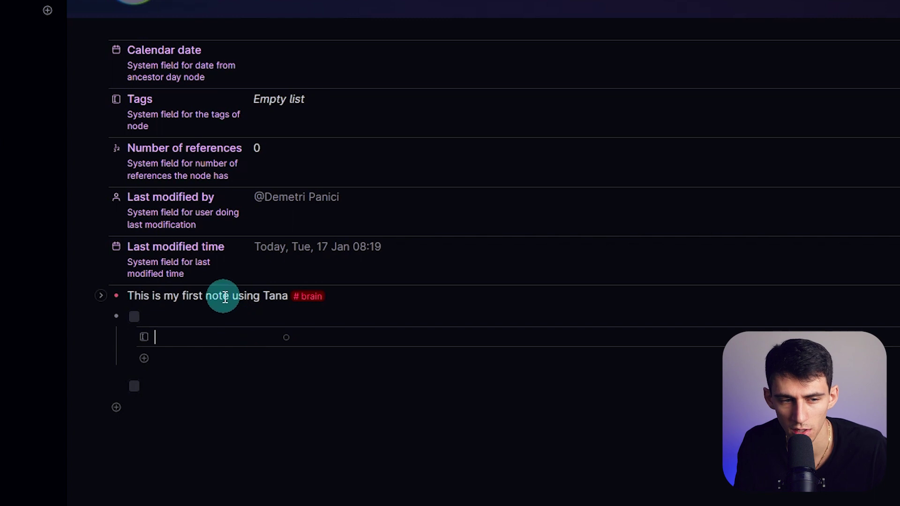
pyautogui.write('ca')
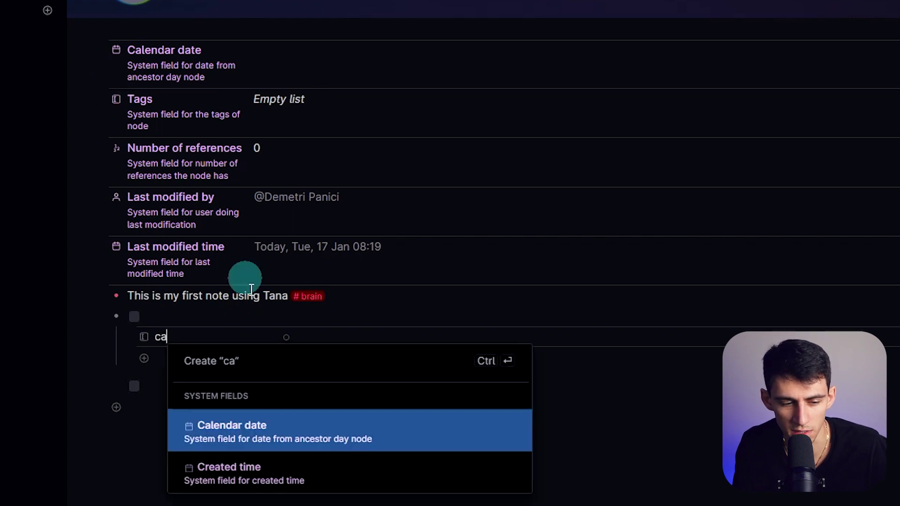
pyautogui.click(281, 422)
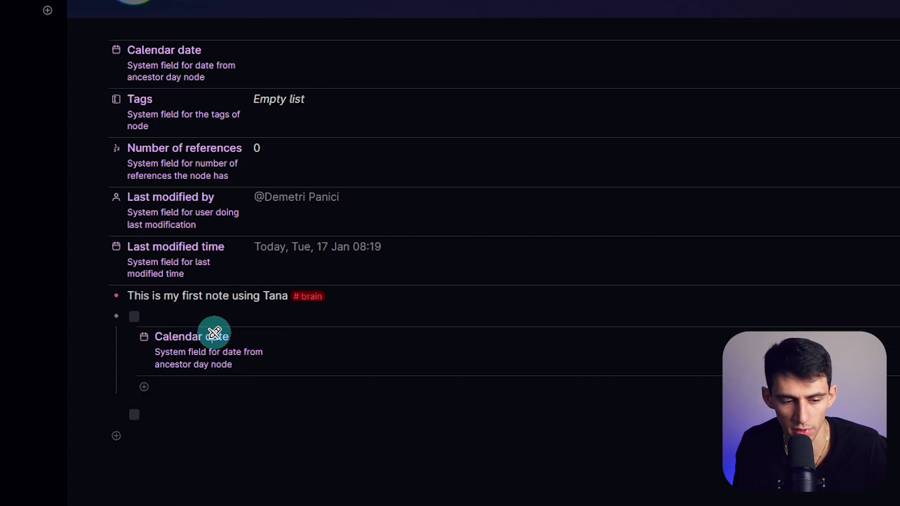
pyautogui.moveTo(214, 333); pyautogui.dragTo(216, 333)
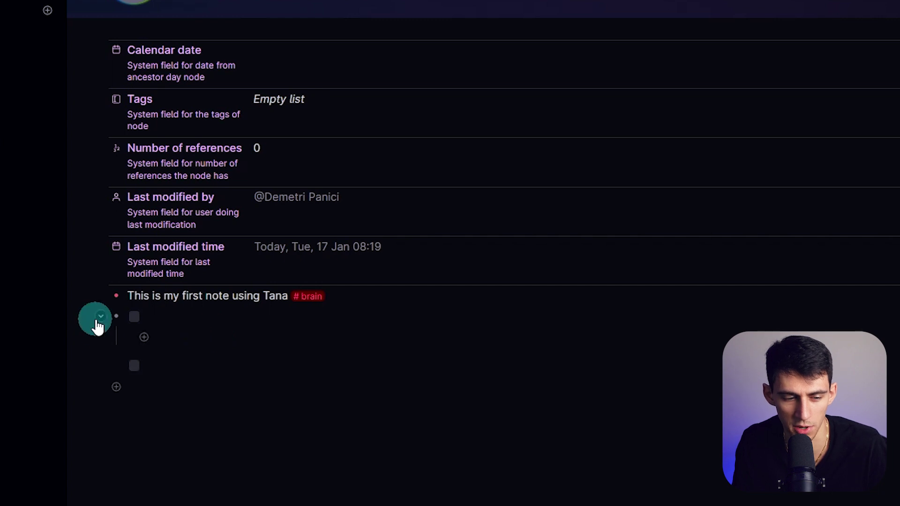
pyautogui.click(144, 338)
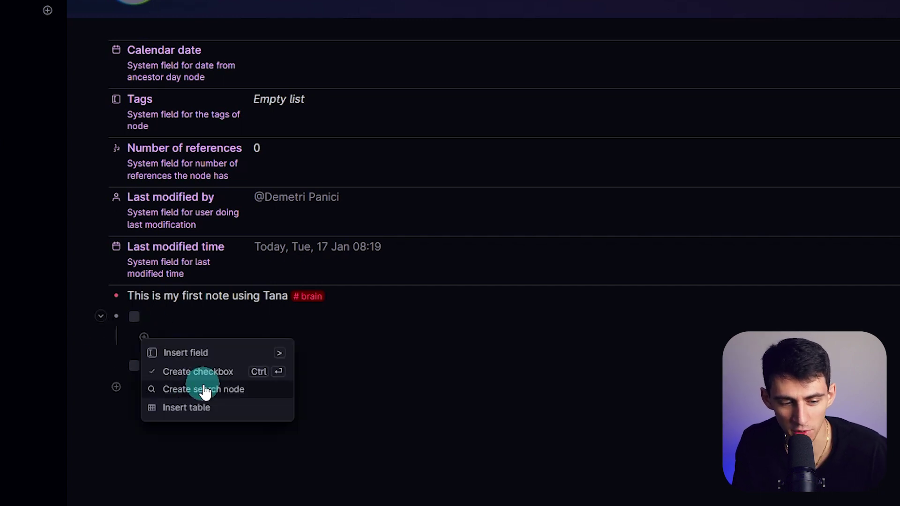
# Convert the first checkbox item into a search node for #brain and run it
pyautogui.click(205, 391)
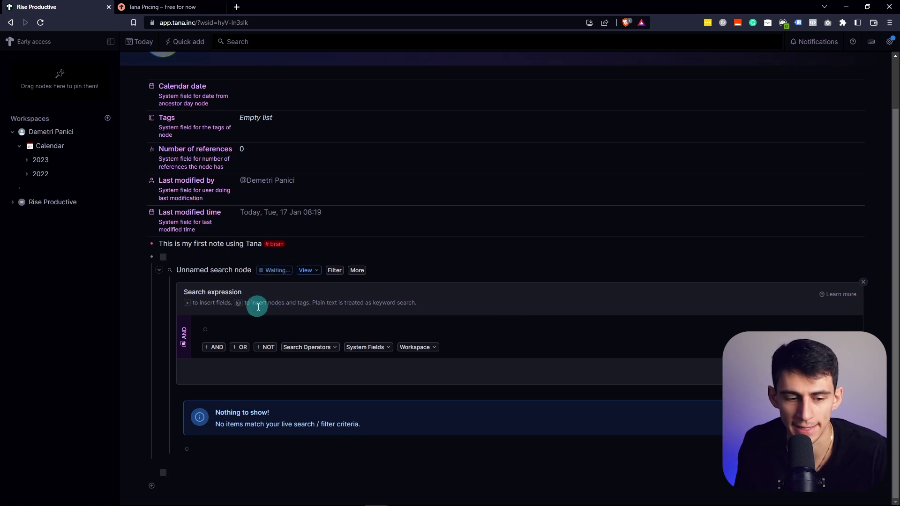
pyautogui.moveTo(268, 303); pyautogui.dragTo(384, 307)
pyautogui.click(331, 323)
pyautogui.write('@')
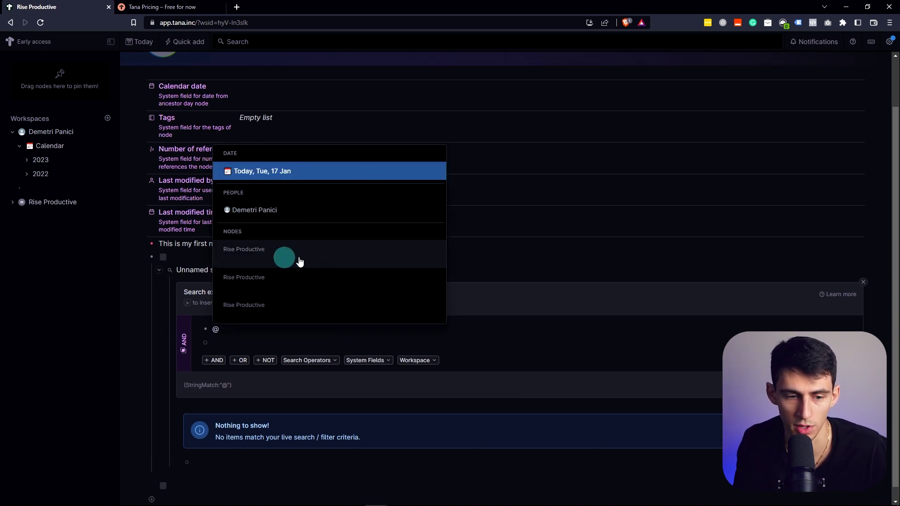
pyautogui.press('BackSpace')
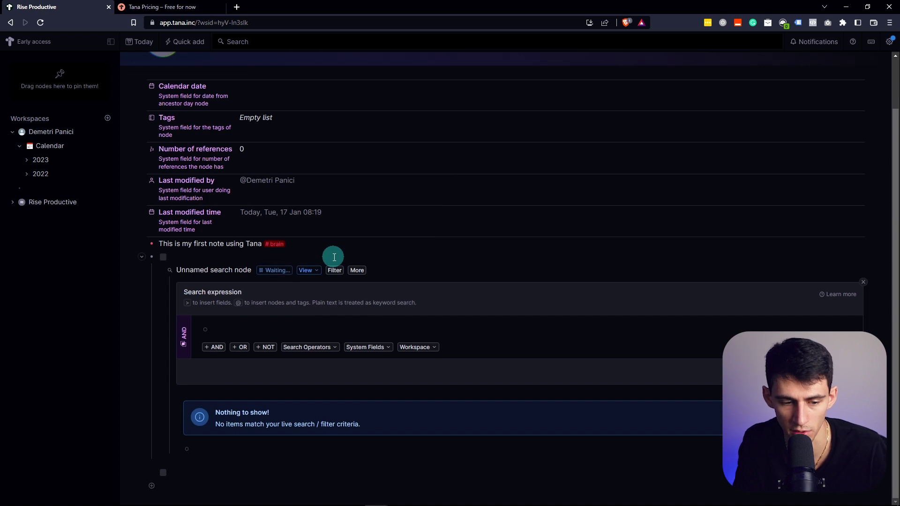
pyautogui.write('#brain')
pyautogui.press('Return')
pyautogui.click(523, 329)
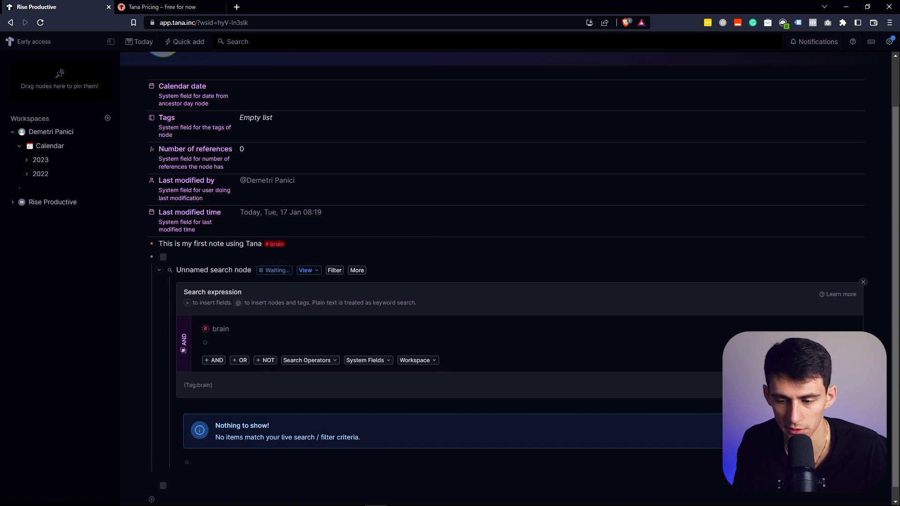
pyautogui.press('Down')
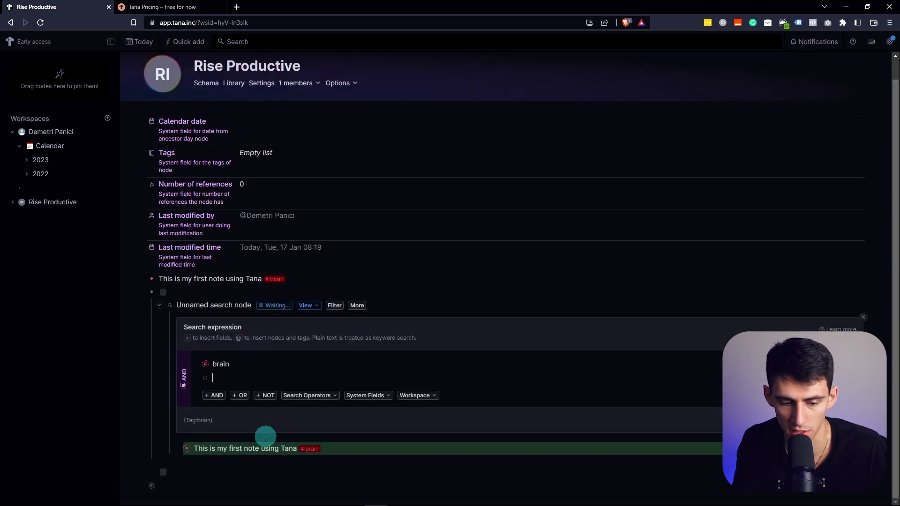
# Add a second note mentioning a workspace member, 'does not have a', tagged #brain
pyautogui.click(288, 278)
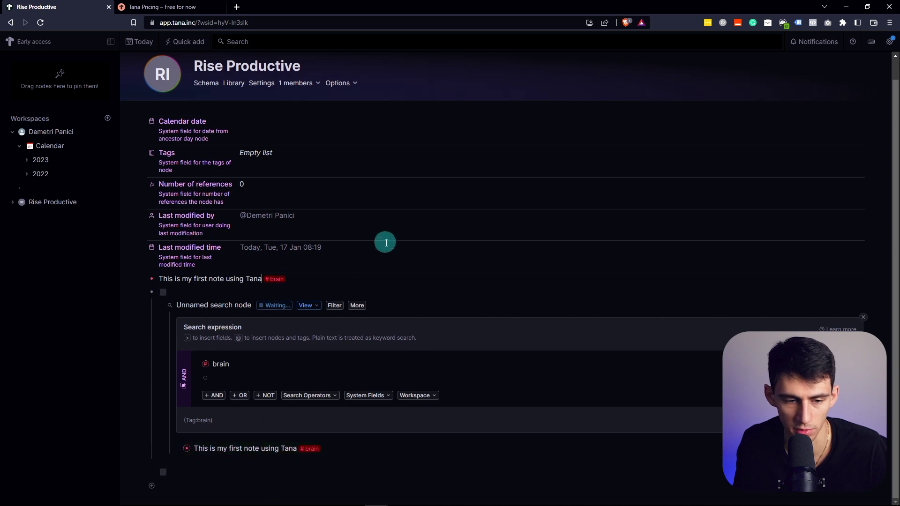
pyautogui.press('Return')
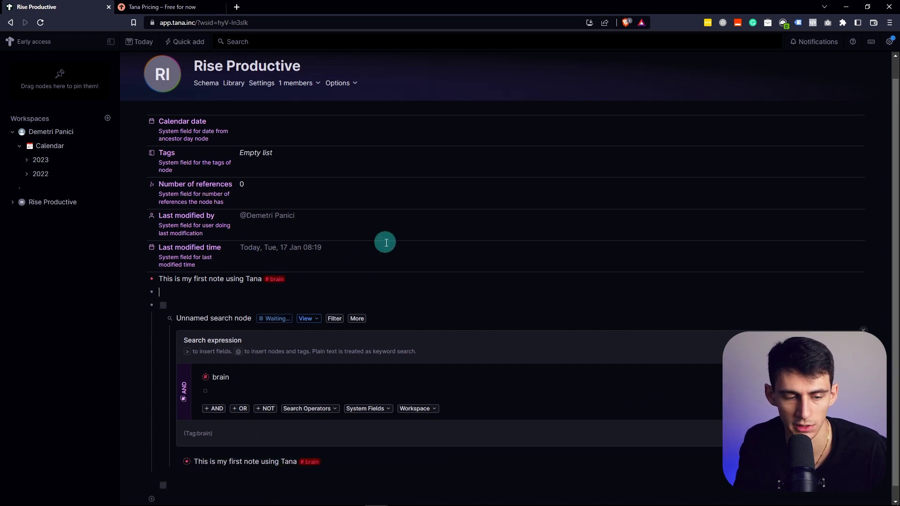
pyautogui.click(291, 278)
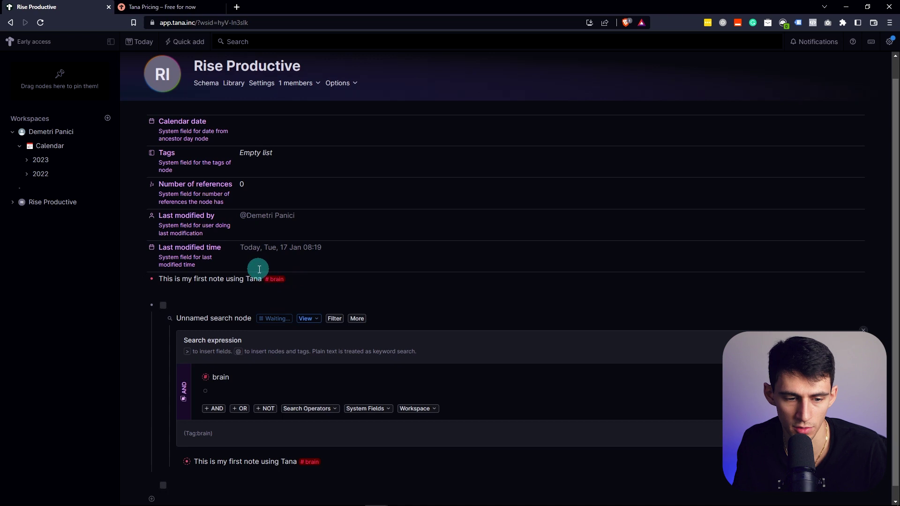
pyautogui.write('@')
pyautogui.press('Down')
pyautogui.press('Return')
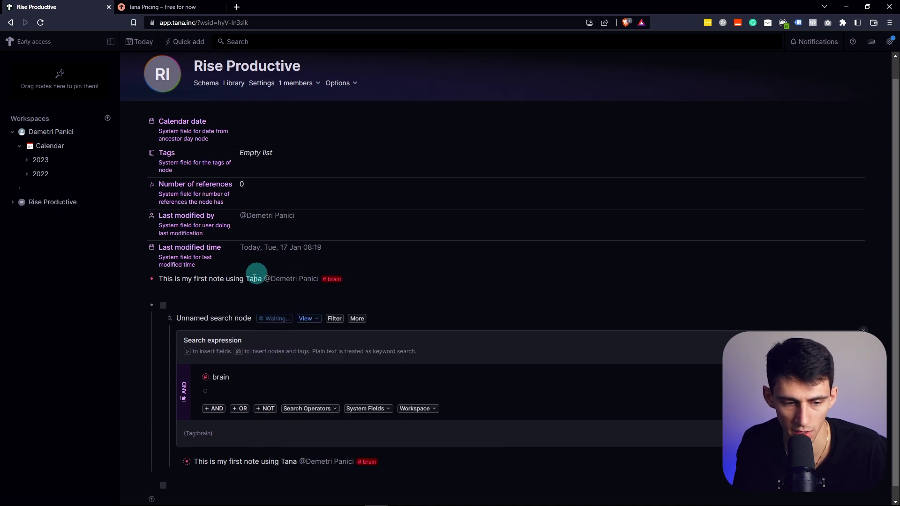
pyautogui.press('Return')
pyautogui.write('@de')
pyautogui.press('Return')
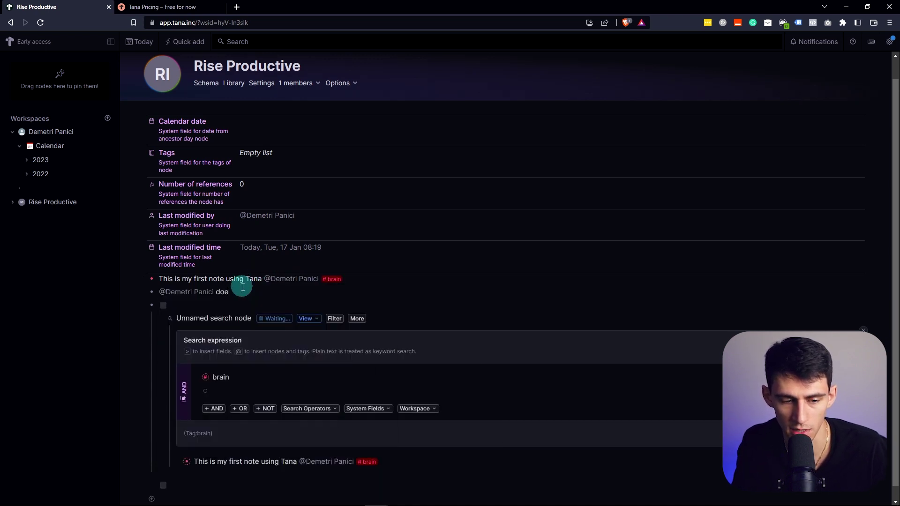
pyautogui.write('does not have a # ')
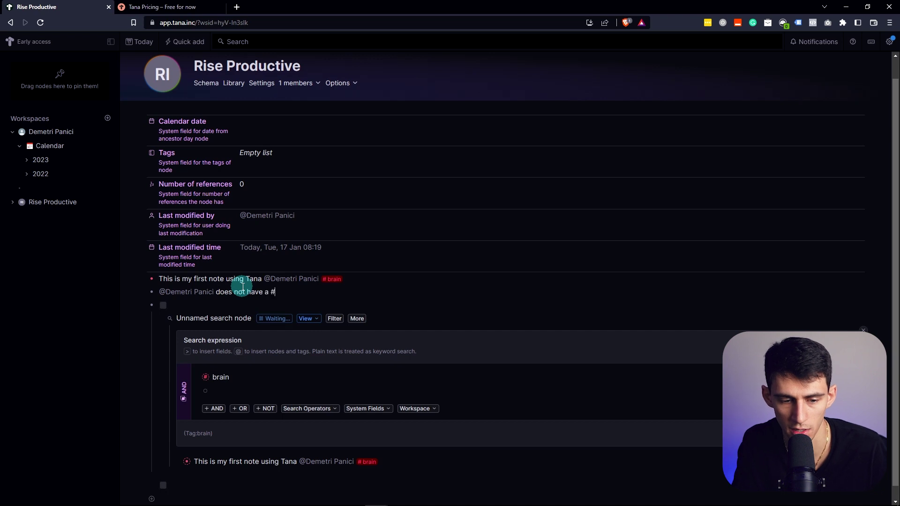
pyautogui.write('br')
pyautogui.press('Return')
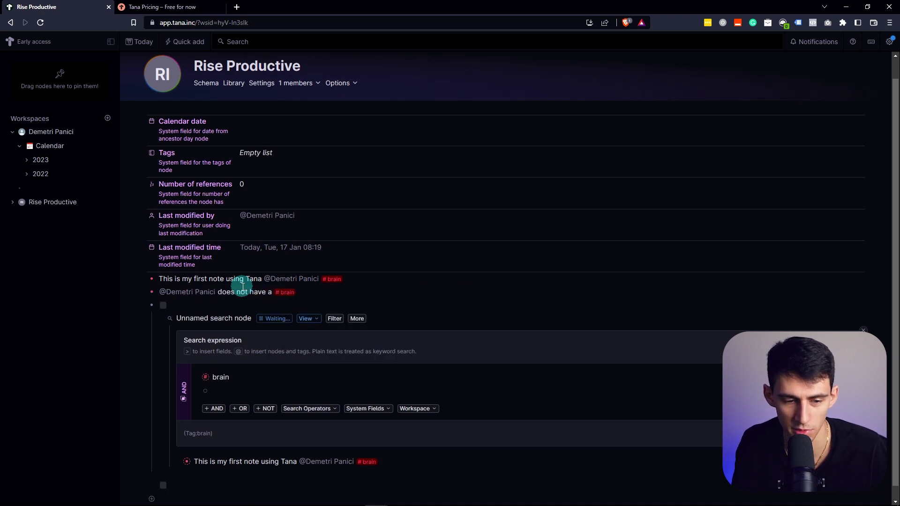
pyautogui.press('Return')
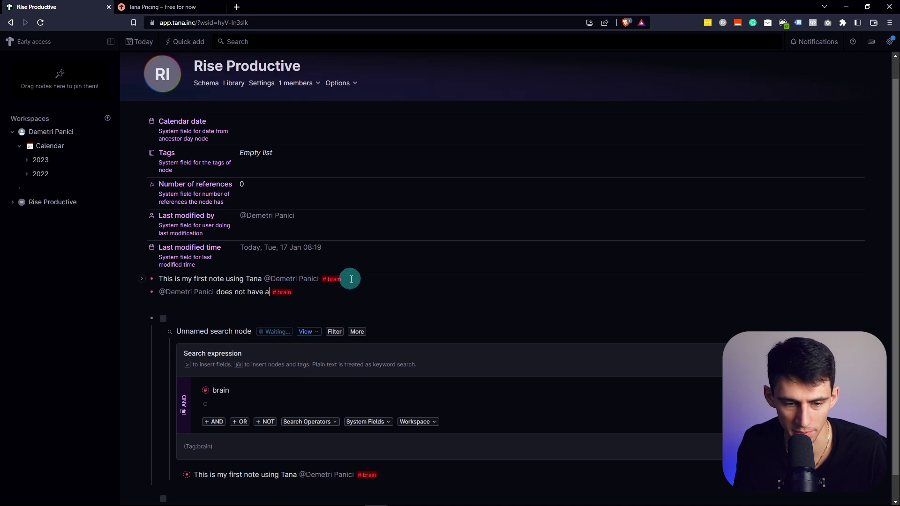
# Tag 'There is nothing wrong with my' #brain and preview the search's List/Table/Cards layouts
pyautogui.click(334, 282)
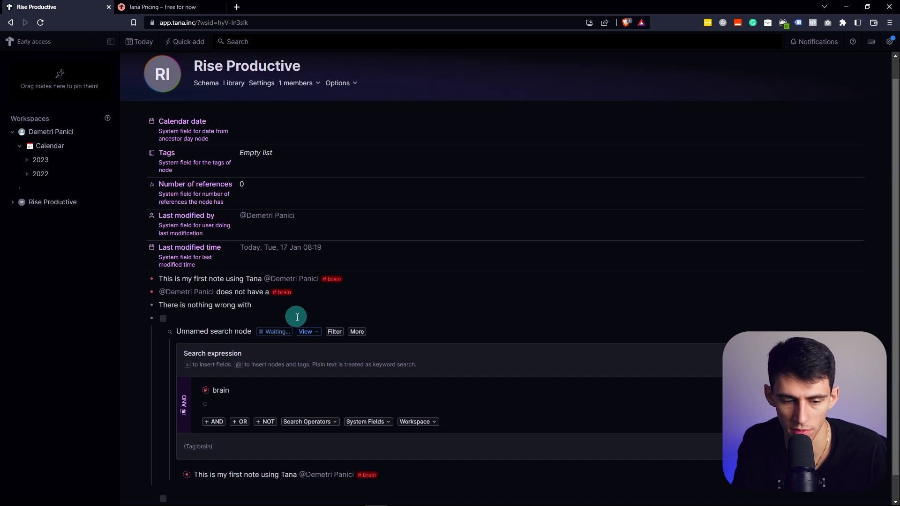
pyautogui.write('#brain')
pyautogui.press('Return')
pyautogui.click(306, 332)
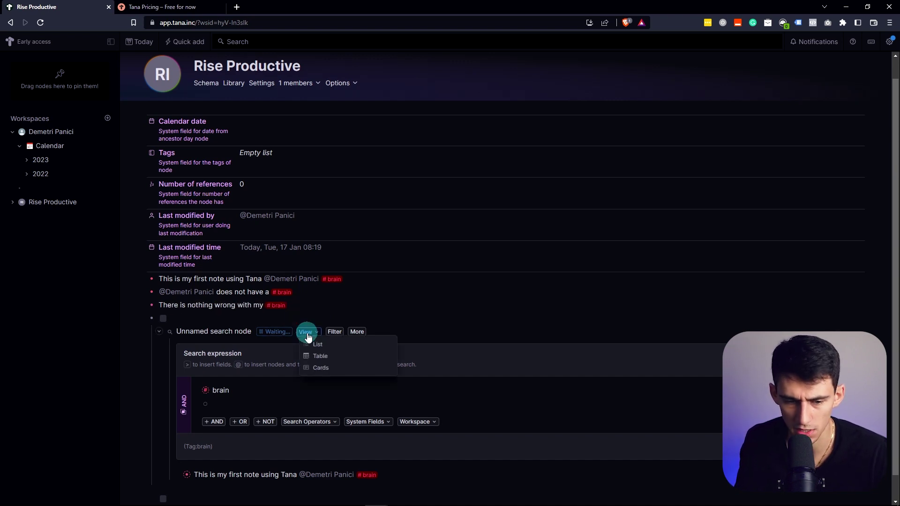
pyautogui.scroll(-1, 532, 334)
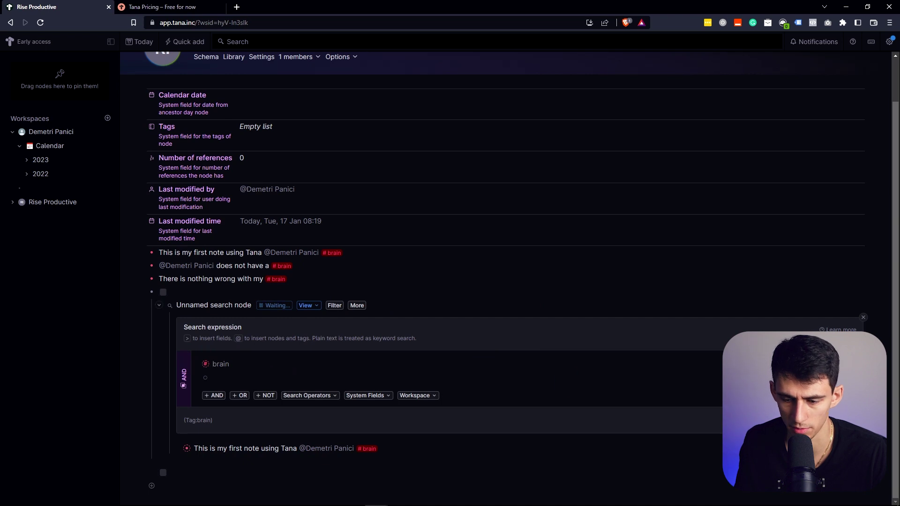
pyautogui.scroll(-1, 261, 392)
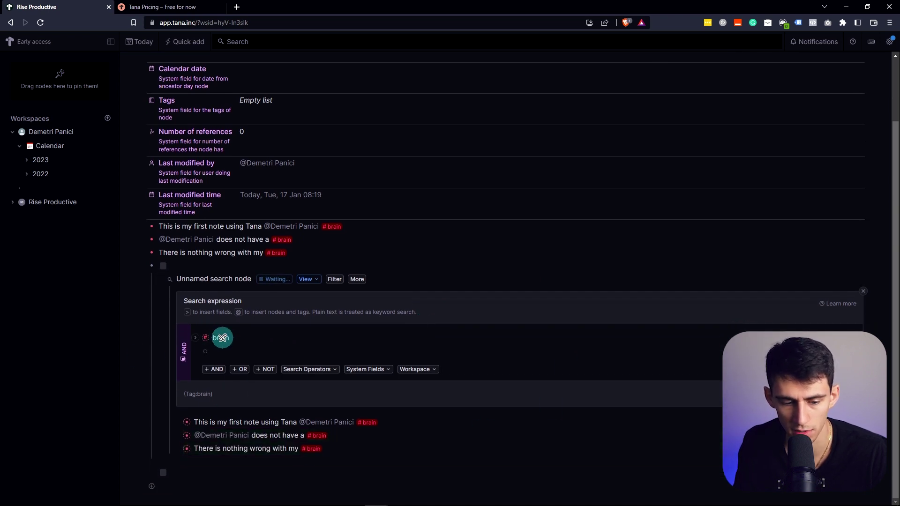
pyautogui.click(216, 371)
pyautogui.click(311, 356)
pyautogui.write('@de')
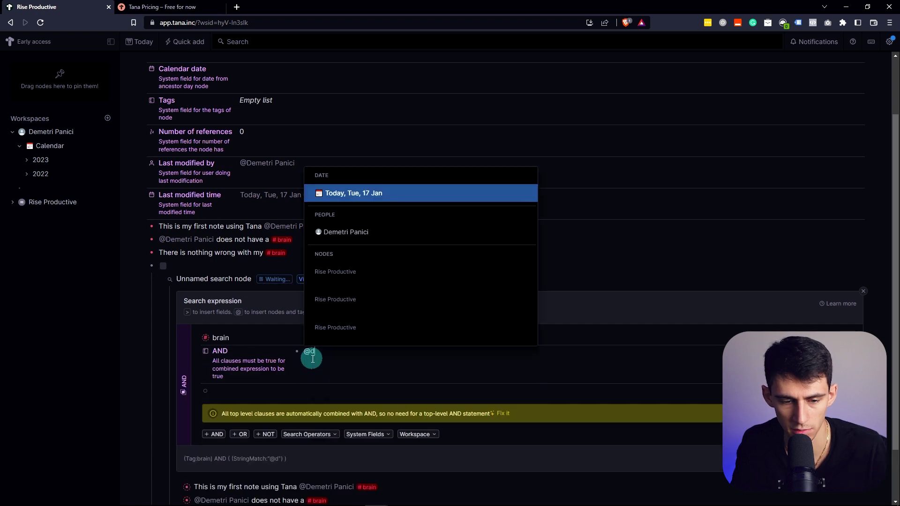
pyautogui.press('BackSpace')
pyautogui.press('BackSpace')
pyautogui.press('BackSpace')
pyautogui.scroll(-2, 432, 406)
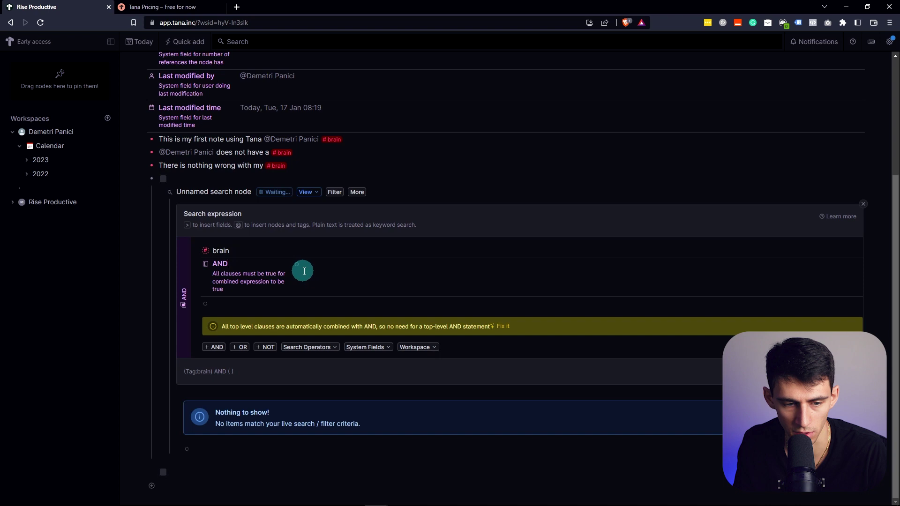
pyautogui.press('BackSpace')
pyautogui.write('@deme')
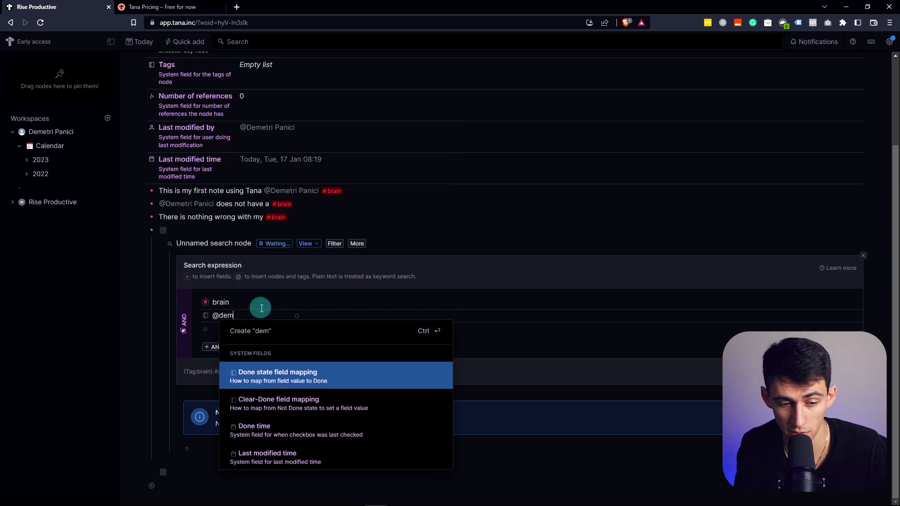
pyautogui.click(314, 382)
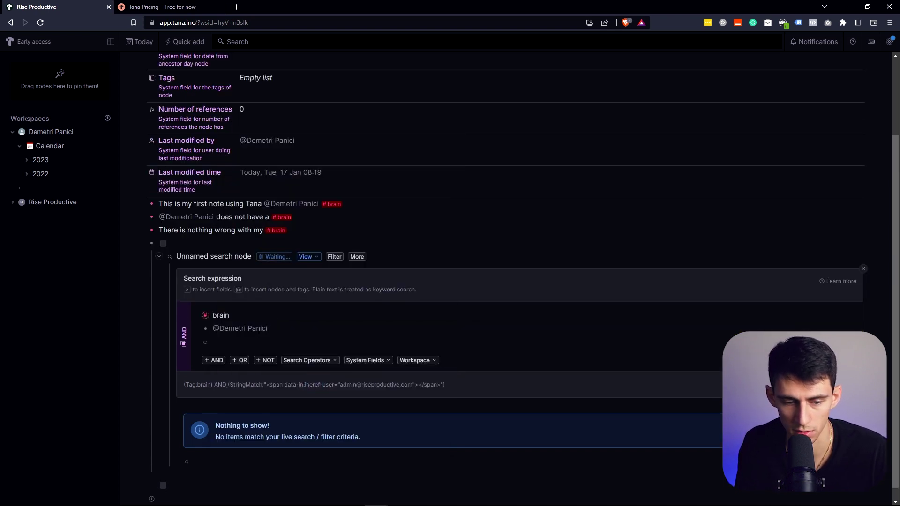
pyautogui.press('Escape')
# Delete the person condition so only brain remains, then open the brain tag's settings
pyautogui.click(361, 354)
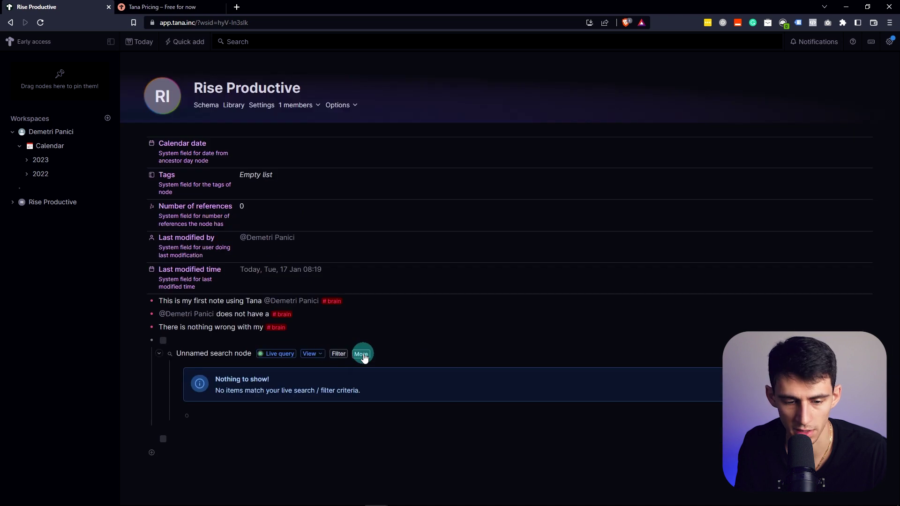
pyautogui.click(288, 357)
pyautogui.click(277, 356)
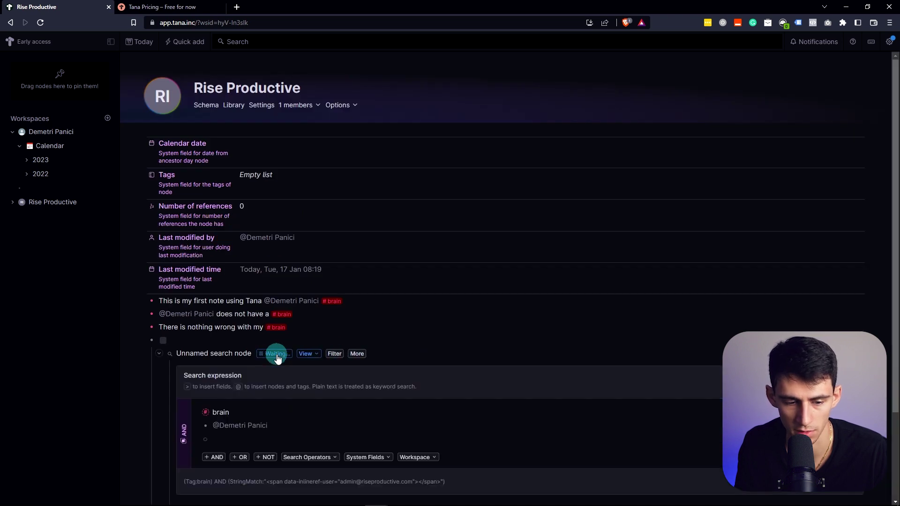
pyautogui.click(262, 436)
pyautogui.scroll(-1, 265, 435)
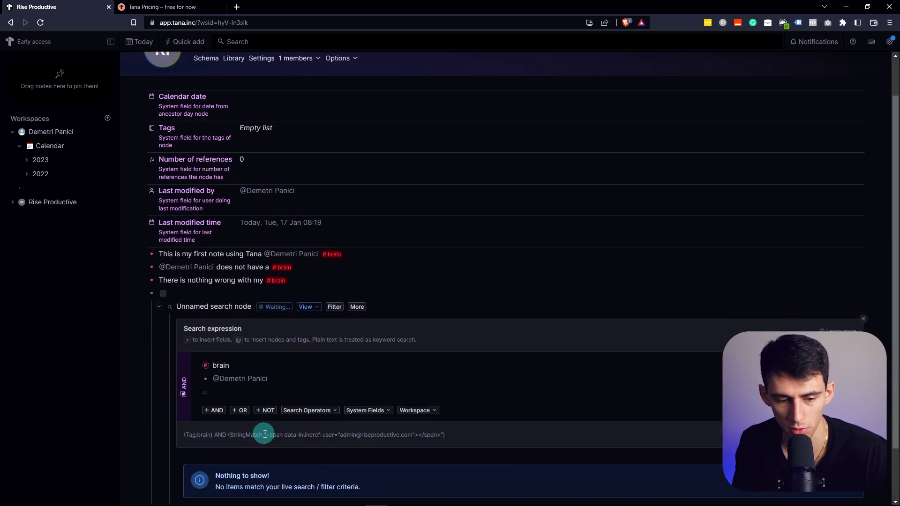
pyautogui.click(283, 382)
pyautogui.press('BackSpace')
pyautogui.press('BackSpace')
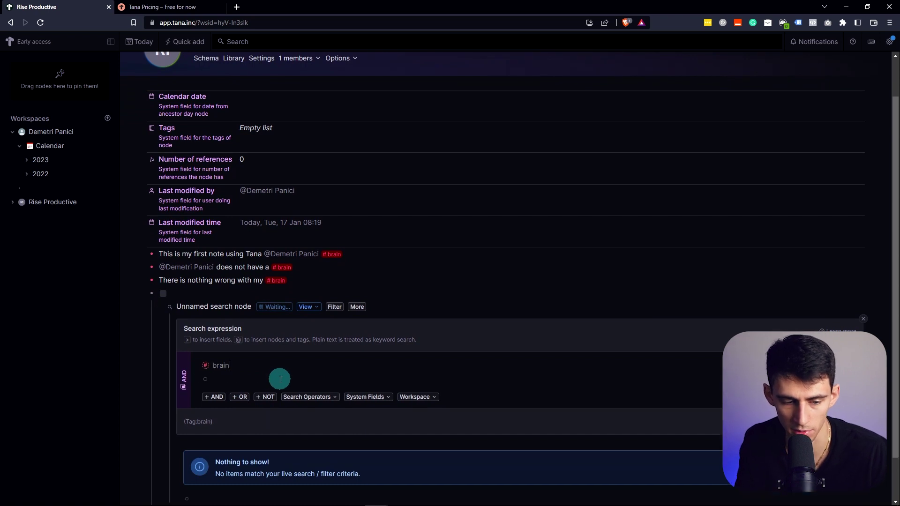
pyautogui.click(213, 367)
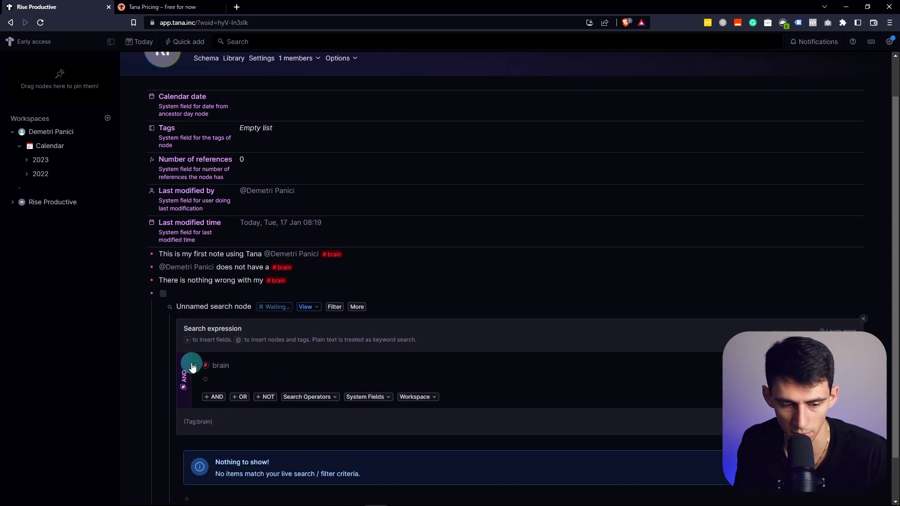
pyautogui.click(205, 366)
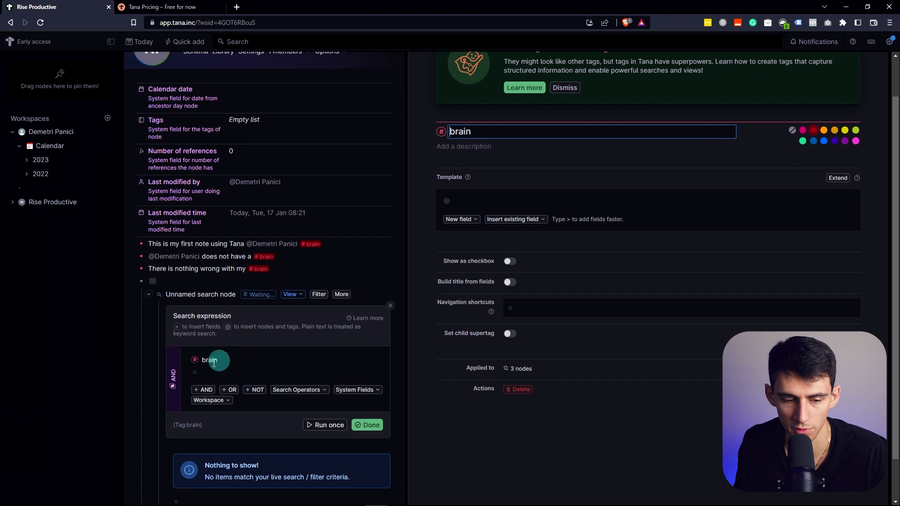
# Dismiss the intro banner and notifications, then enable Show as checkbox with state mapped to a field value
pyautogui.click(545, 93)
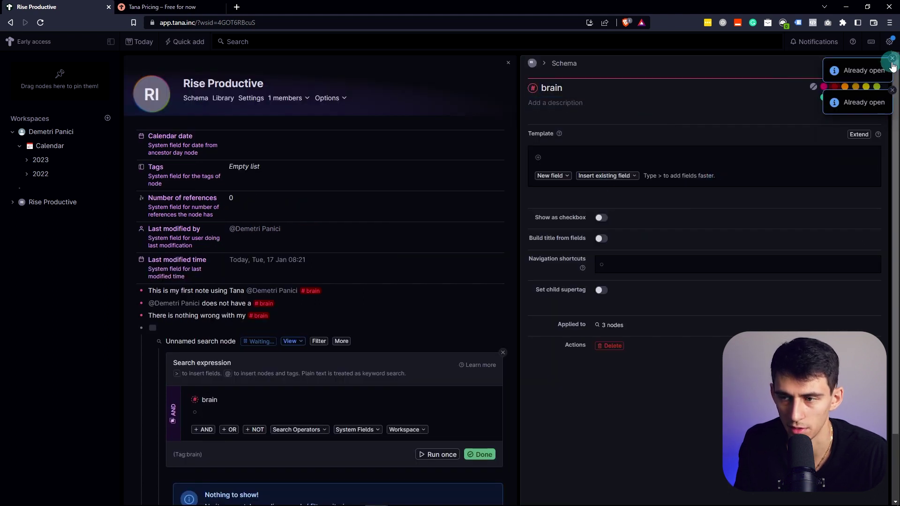
pyautogui.click(891, 89)
pyautogui.click(892, 59)
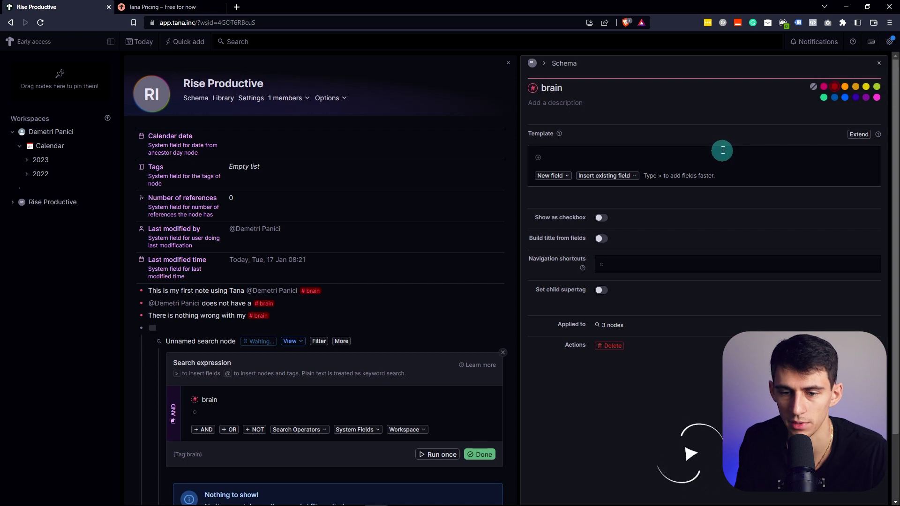
pyautogui.click(601, 218)
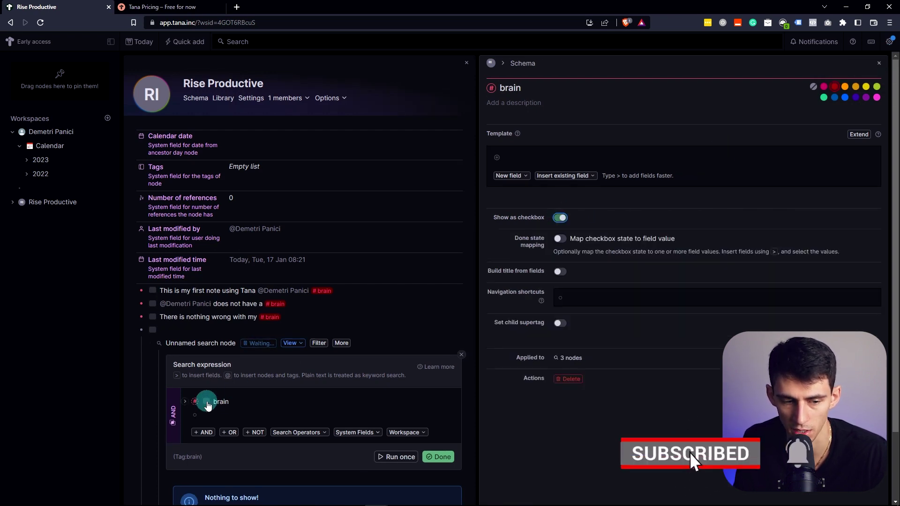
pyautogui.click(602, 240)
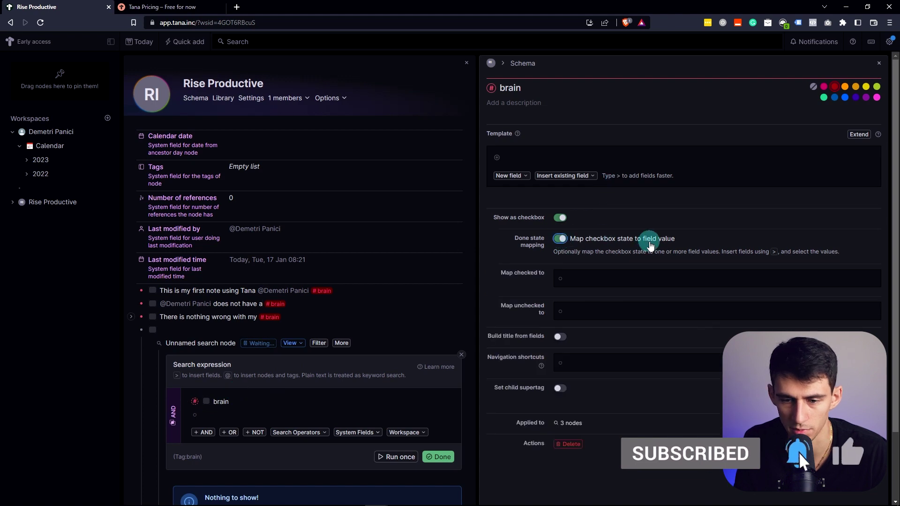
pyautogui.click(605, 280)
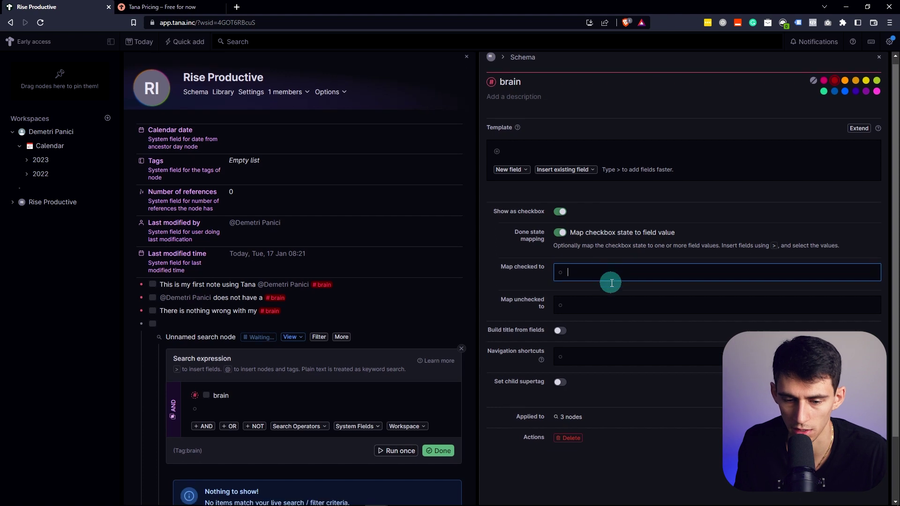
pyautogui.click(581, 363)
pyautogui.scroll(-1, 559, 384)
pyautogui.scroll(1, 572, 375)
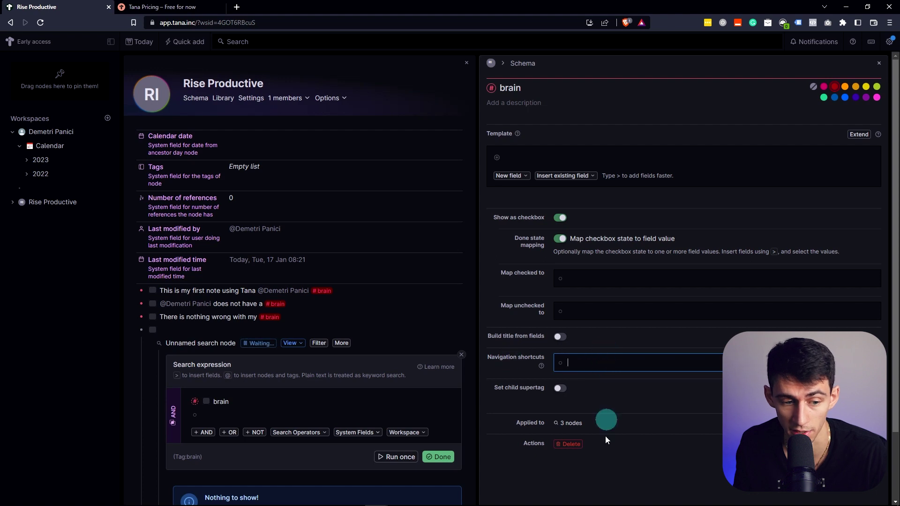
pyautogui.scroll(-1, 605, 420)
# Cancel deleting the brain tag and change its colour to orange
pyautogui.click(568, 398)
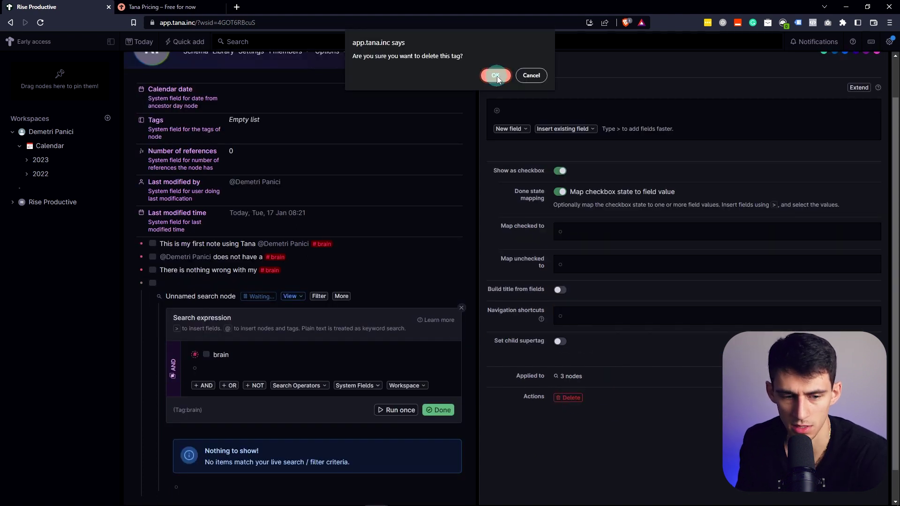
pyautogui.click(524, 75)
pyautogui.scroll(1, 572, 169)
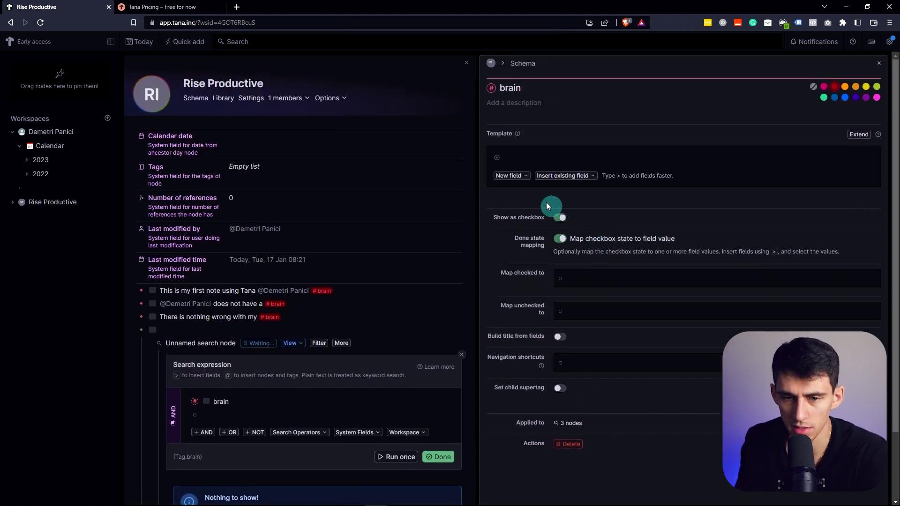
pyautogui.click(516, 102)
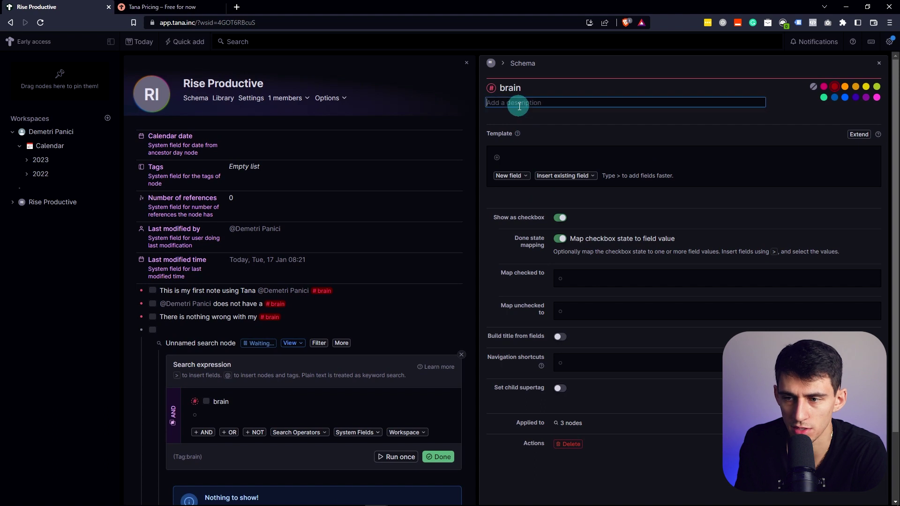
pyautogui.click(845, 86)
pyautogui.click(292, 285)
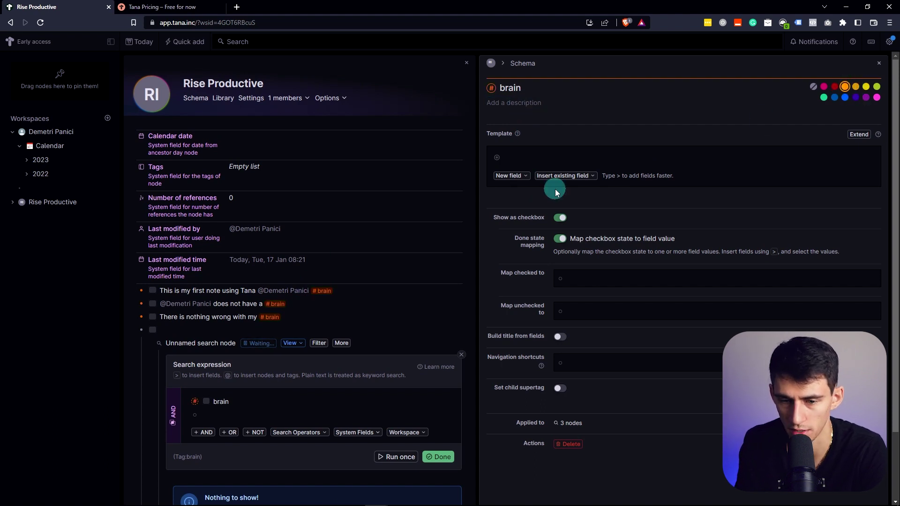
# Check the checked and unchecked mapping values and browse template field options without adding any
pyautogui.click(582, 280)
pyautogui.click(584, 311)
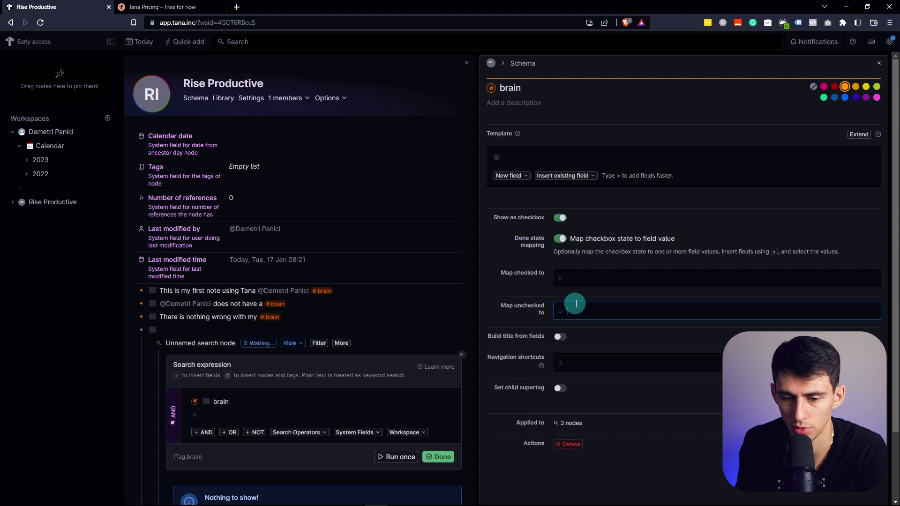
pyautogui.click(584, 177)
pyautogui.click(552, 163)
pyautogui.click(498, 163)
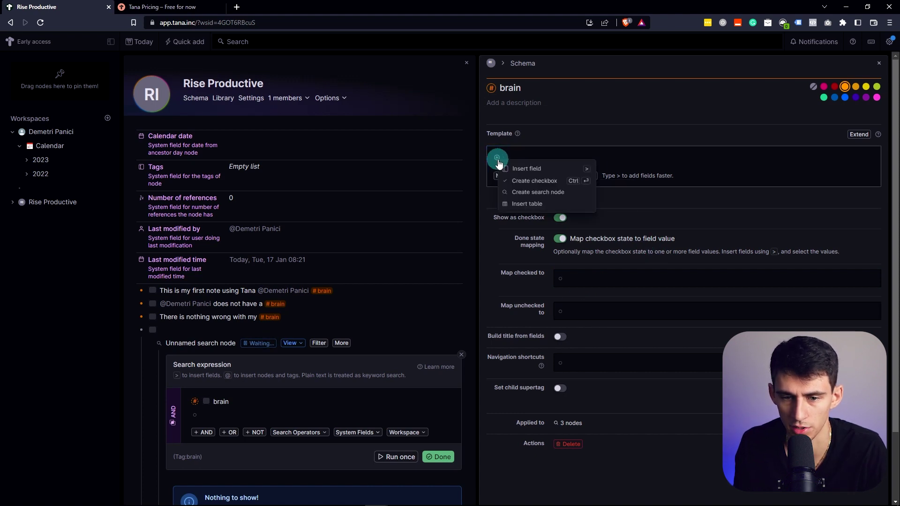
pyautogui.click(513, 176)
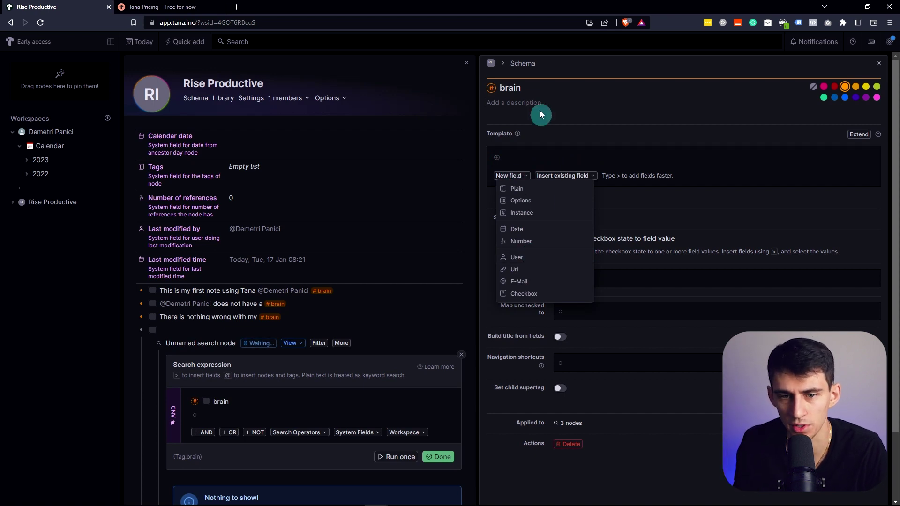
pyautogui.click(503, 64)
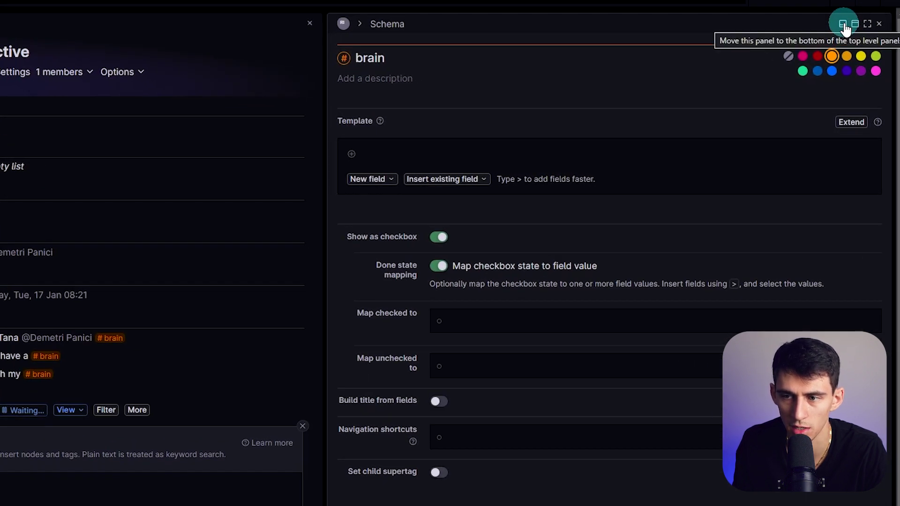
# Expand the brain tag schema, finish editing its name, and scroll back to the search expression
pyautogui.click(860, 26)
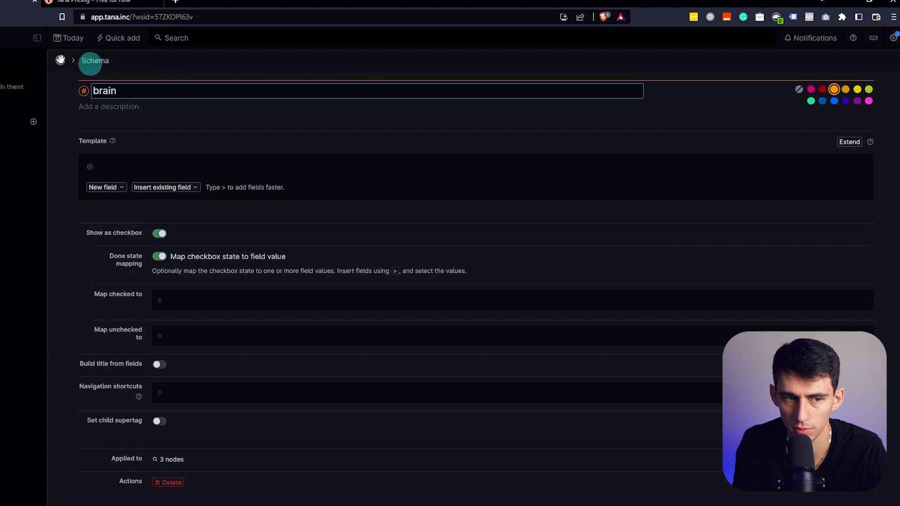
pyautogui.click(474, 163)
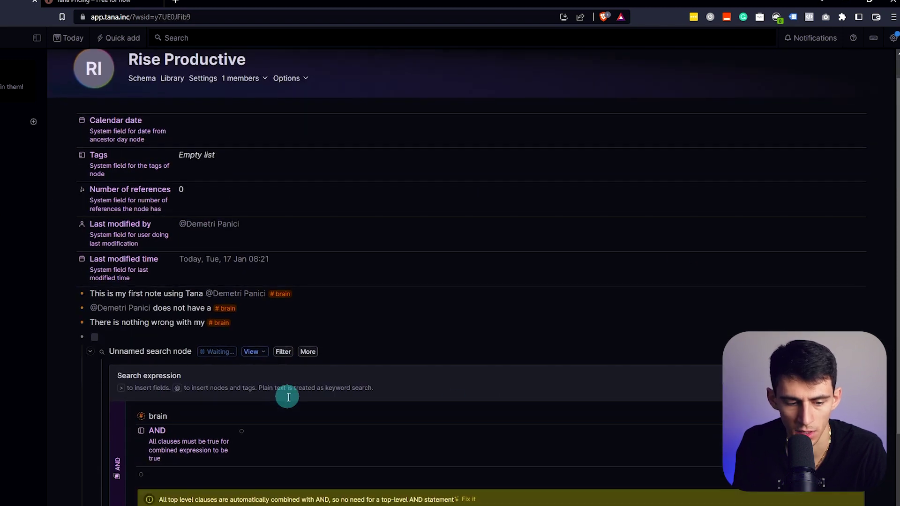
pyautogui.scroll(-2, 240, 371)
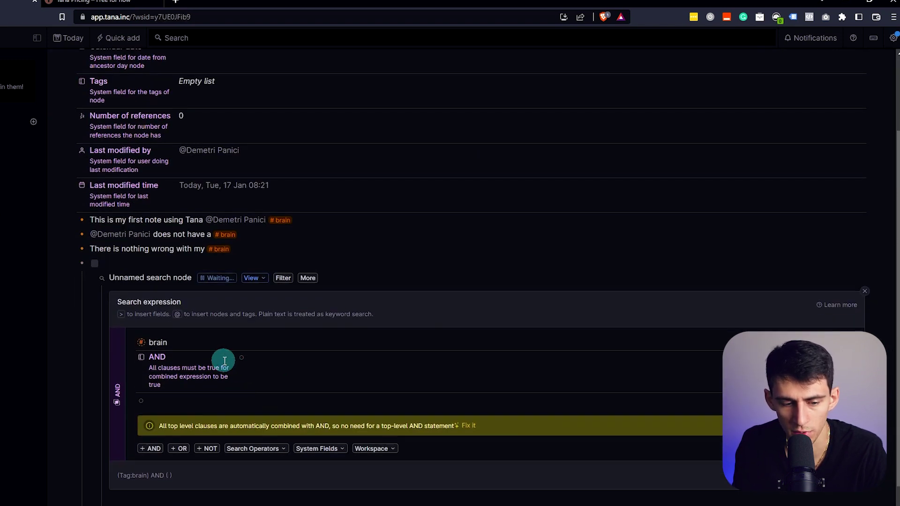
# Delete the AND clause and the leftover empty line, leaving only the brain condition
pyautogui.press('BackSpace')
pyautogui.scroll(2, 224, 364)
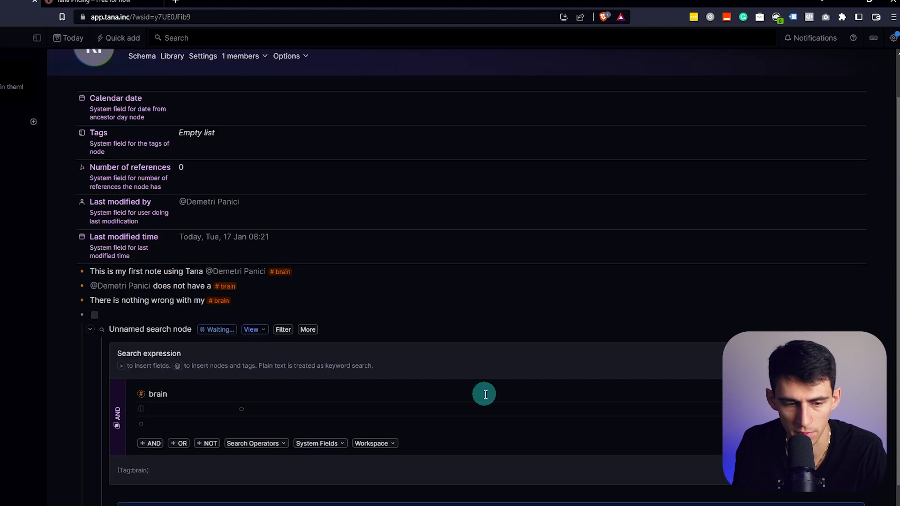
pyautogui.press('BackSpace')
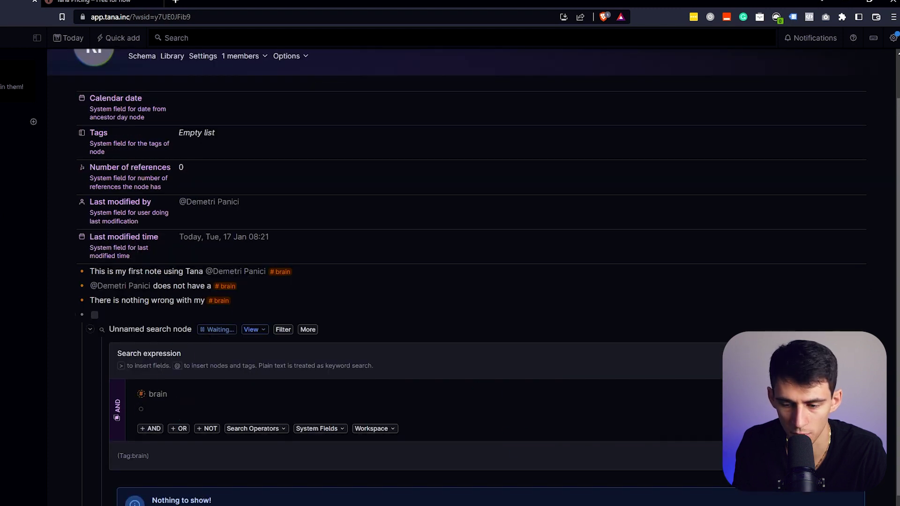
pyautogui.scroll(-1, 201, 316)
# Preview the results as a table, then as cards, and close the query editor to run it live
pyautogui.click(257, 299)
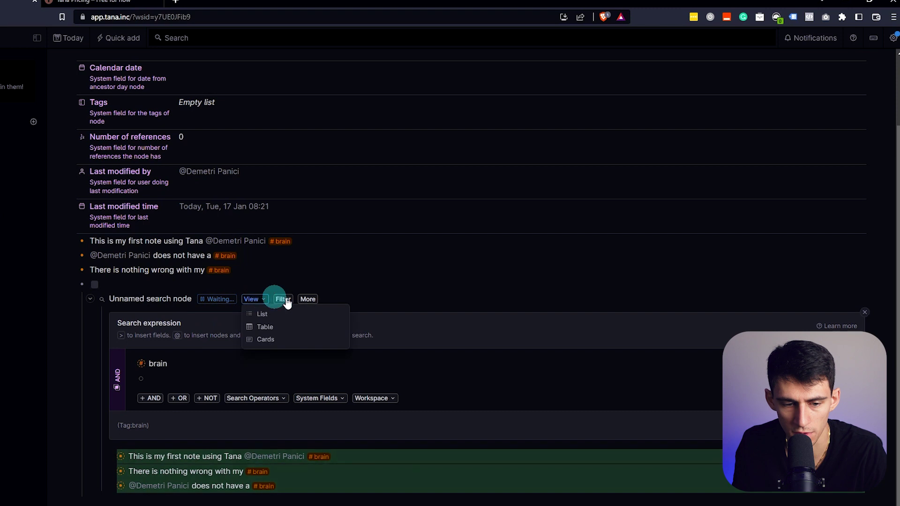
pyautogui.click(277, 328)
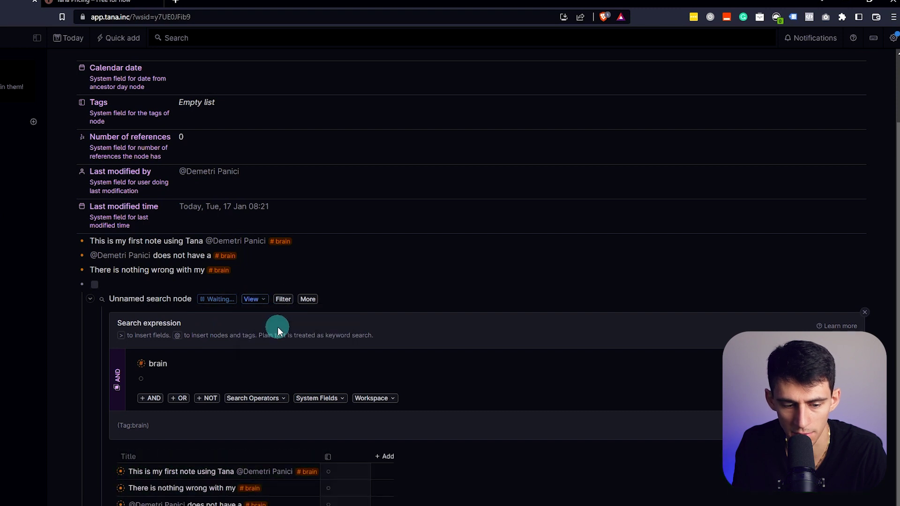
pyautogui.scroll(-1, 277, 329)
pyautogui.click(253, 271)
pyautogui.click(263, 313)
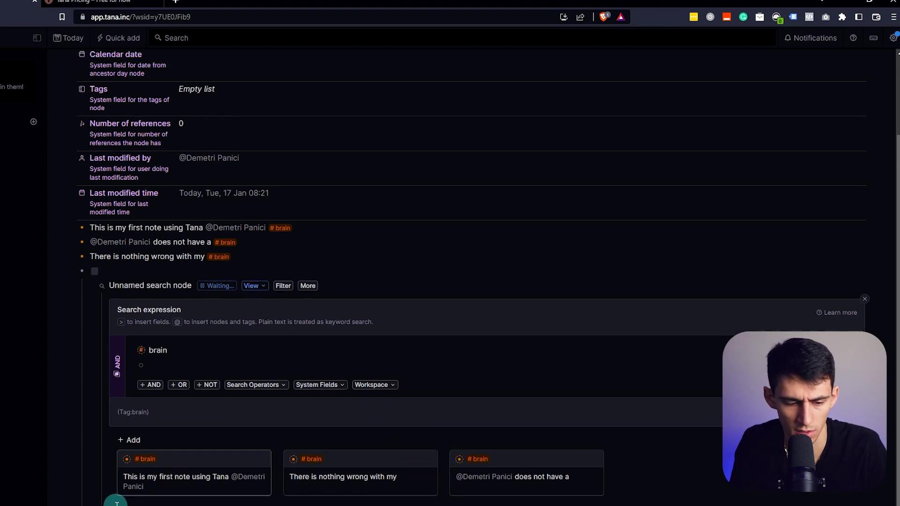
pyautogui.click(139, 484)
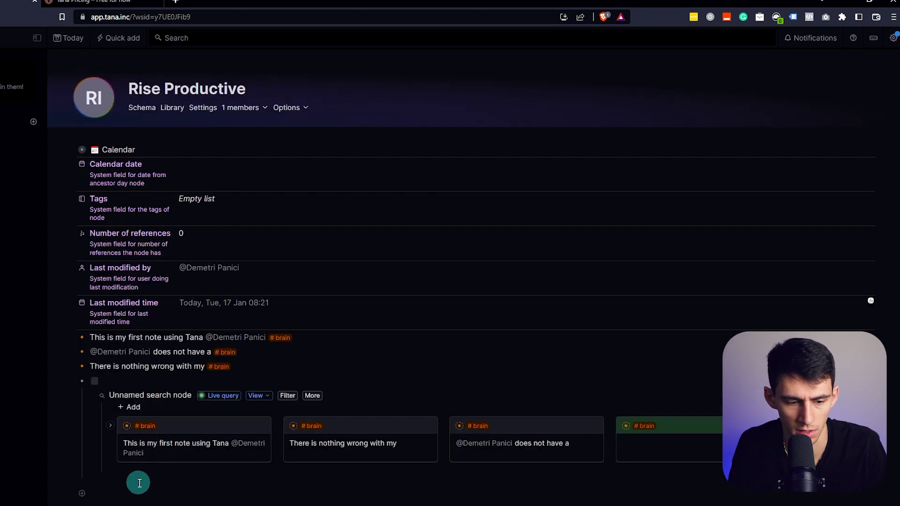
# Try List and Cards layouts and board grouping, glancing at the Kanban help page before returning
pyautogui.click(258, 396)
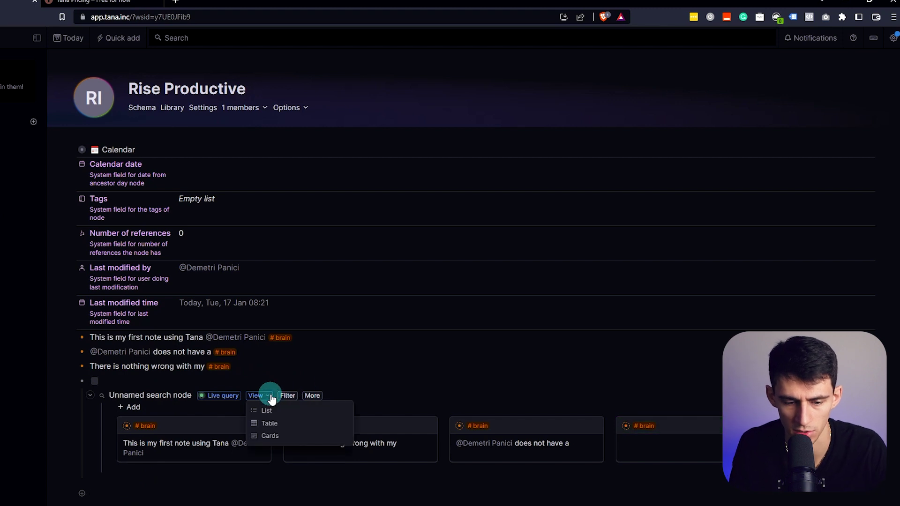
pyautogui.click(267, 410)
pyautogui.click(258, 396)
pyautogui.click(267, 436)
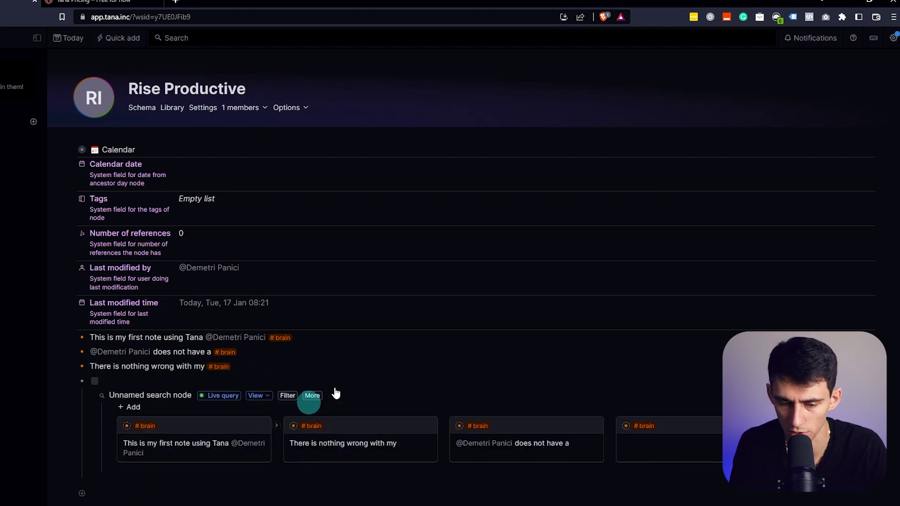
pyautogui.click(311, 397)
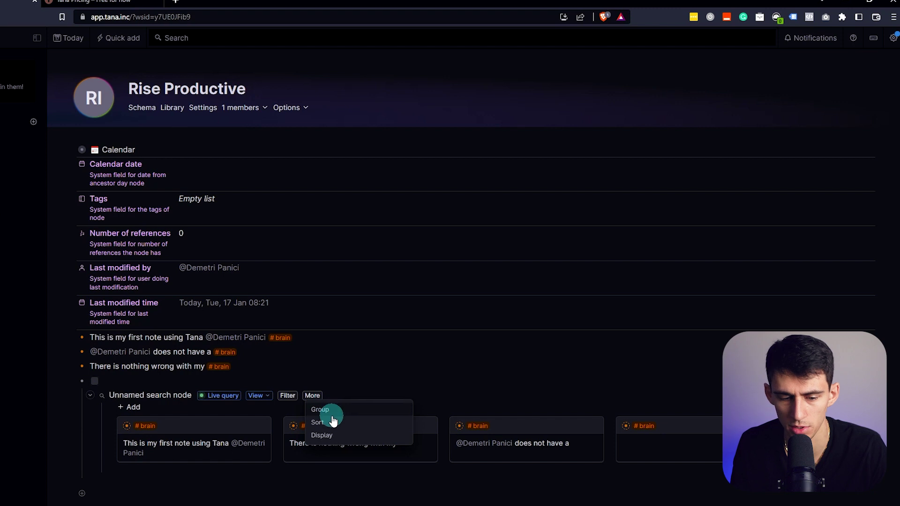
pyautogui.click(320, 409)
pyautogui.click(399, 432)
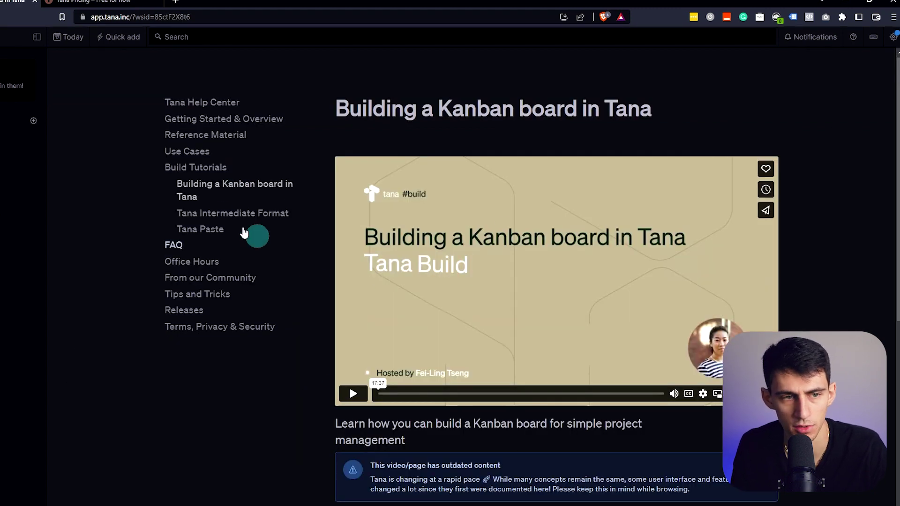
pyautogui.hotkey('alt', 'Left')
# Add a new #brain card, switch back to List view, and enter 'jl;kjl;kjl'
pyautogui.click(120, 436)
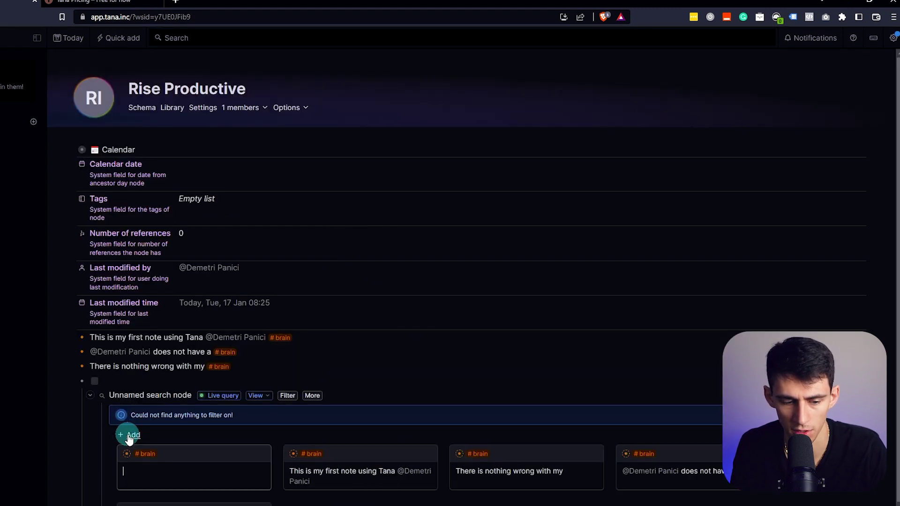
pyautogui.scroll(-1, 164, 395)
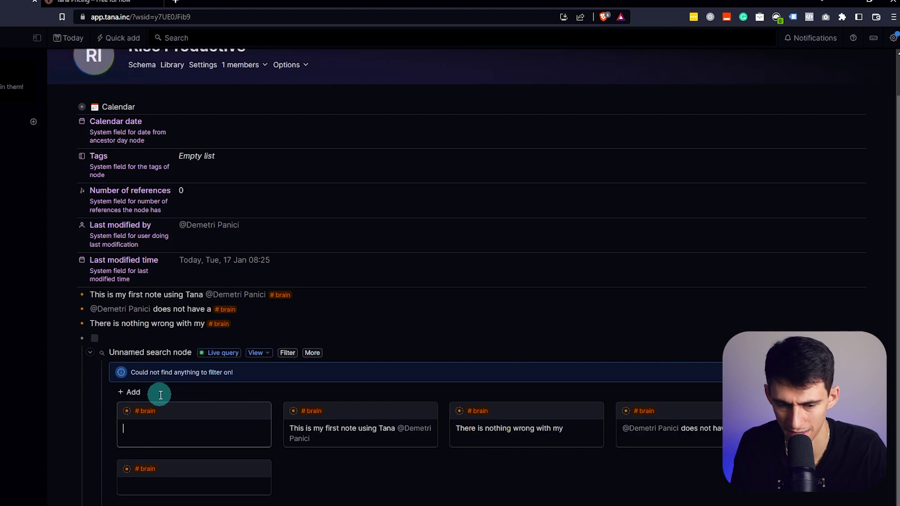
pyautogui.moveTo(322, 434); pyautogui.dragTo(93, 329)
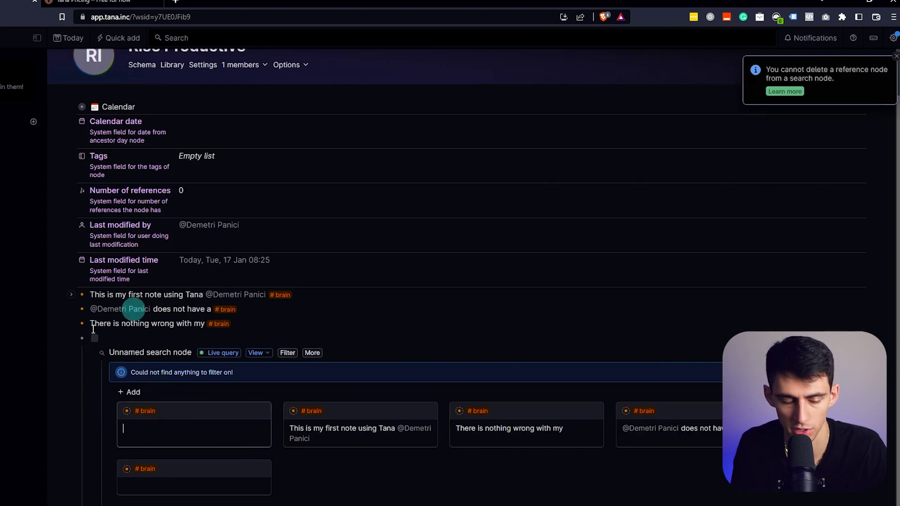
pyautogui.click(259, 353)
pyautogui.click(261, 371)
pyautogui.click(131, 503)
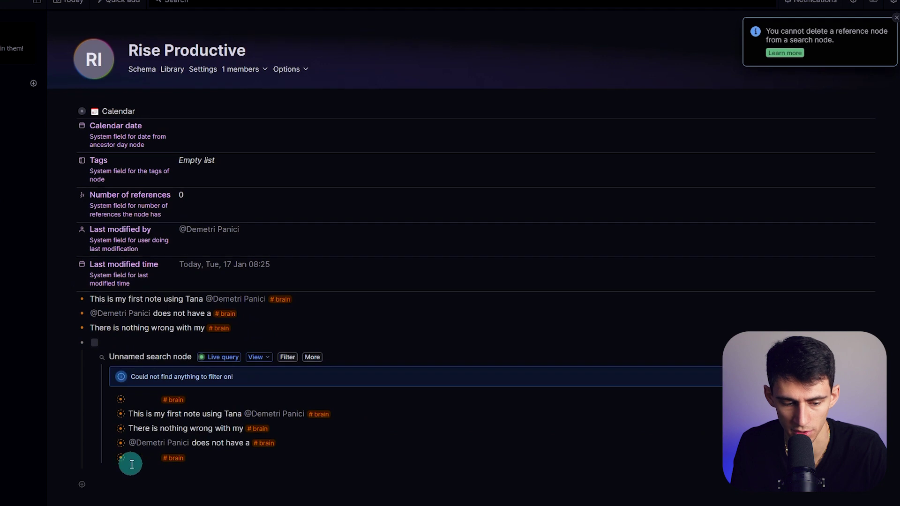
pyautogui.click(201, 458)
pyautogui.write('jl;kjl;kj')
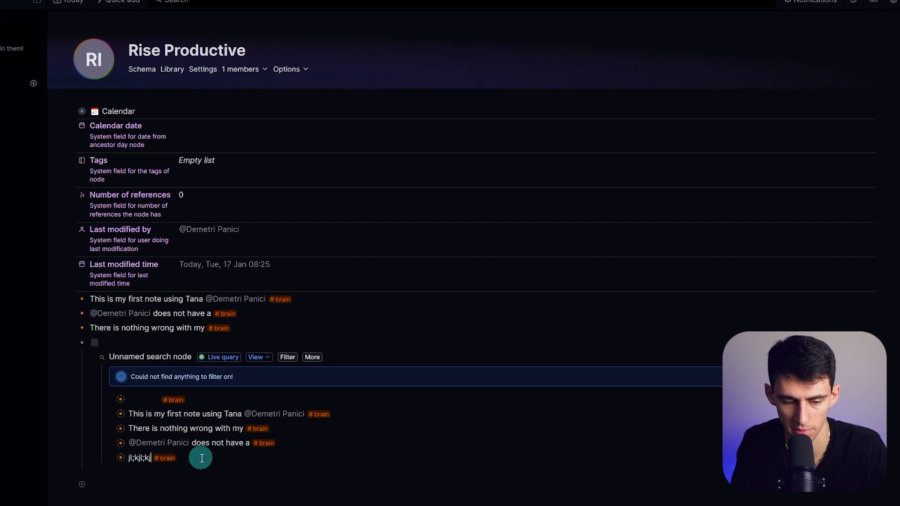
pyautogui.write('l')
pyautogui.press('Return')
# Show the results as a table with Example Field, Done and Done time columns
pyautogui.click(258, 356)
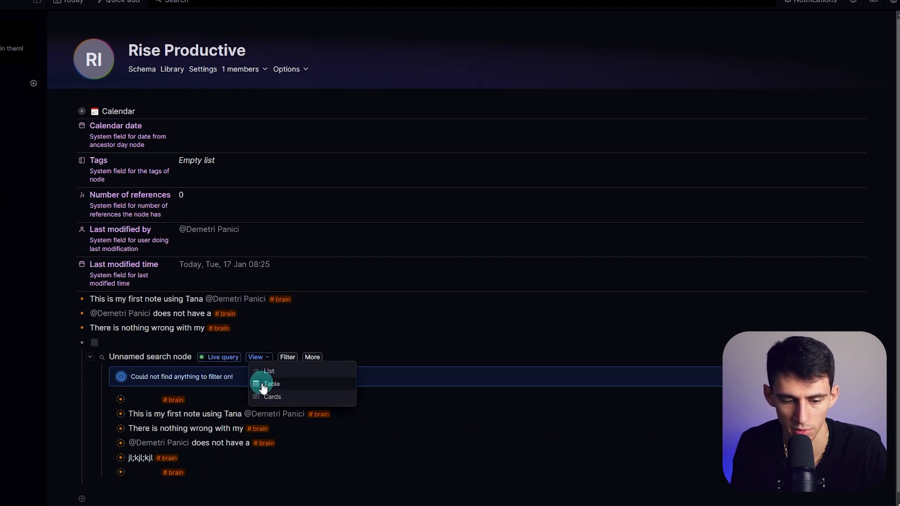
pyautogui.click(265, 384)
pyautogui.scroll(-1, 334, 315)
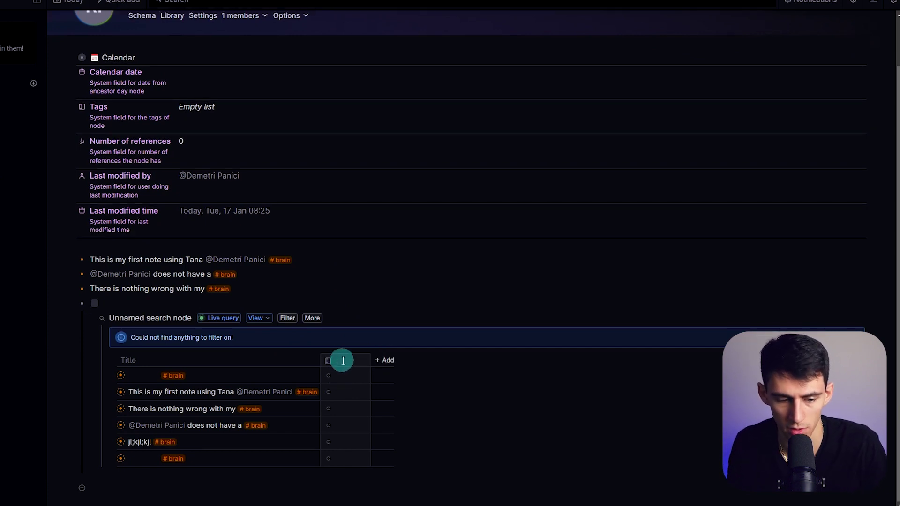
pyautogui.write('Exam')
pyautogui.press('Return')
pyautogui.click(400, 360)
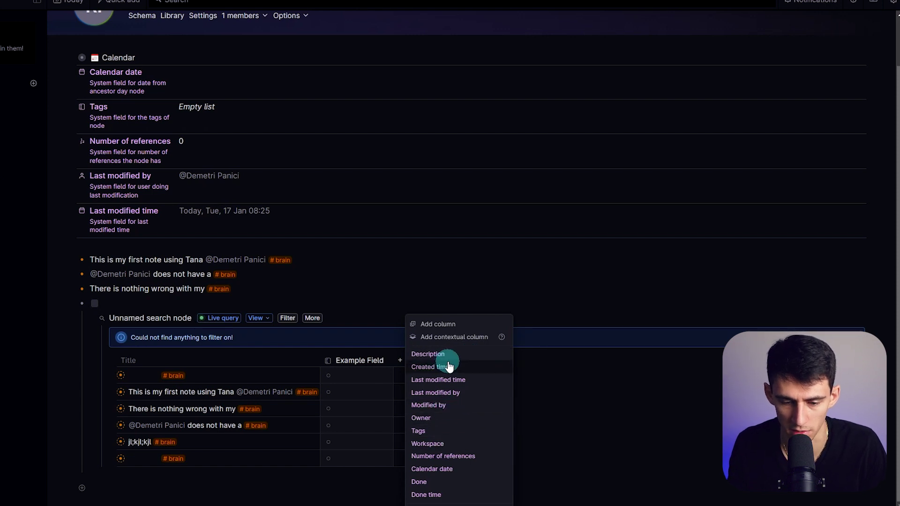
pyautogui.click(427, 482)
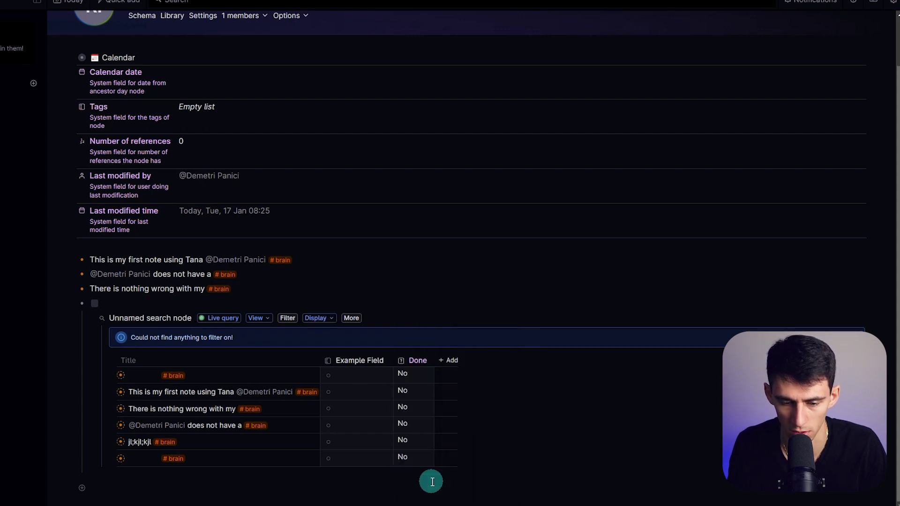
pyautogui.click(452, 362)
pyautogui.click(460, 495)
# Mark the first #brain entry done and add a Workspace column
pyautogui.click(167, 371)
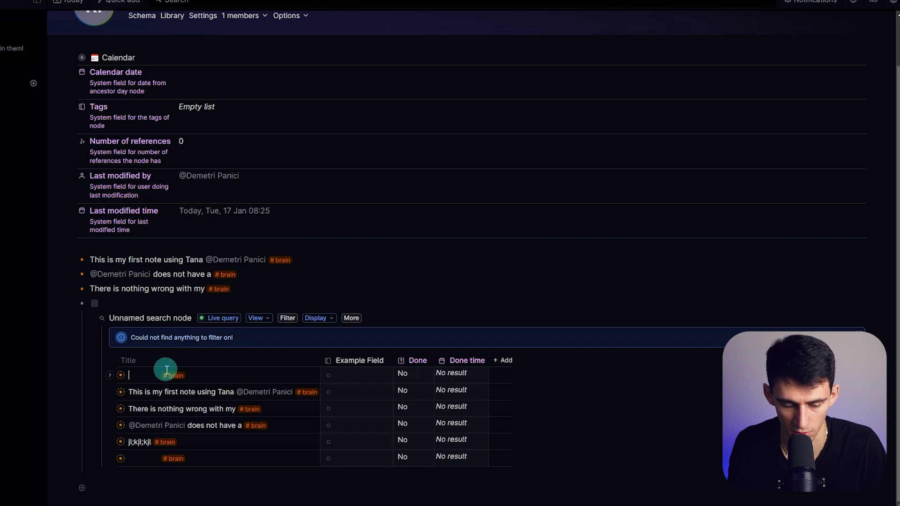
pyautogui.hotkey('ctrl', 'Return')
pyautogui.hotkey('ctrl', 'Return')
pyautogui.hotkey('ctrl', 'Return')
pyautogui.hotkey('ctrl', 'Return')
pyautogui.hotkey('ctrl', 'Return')
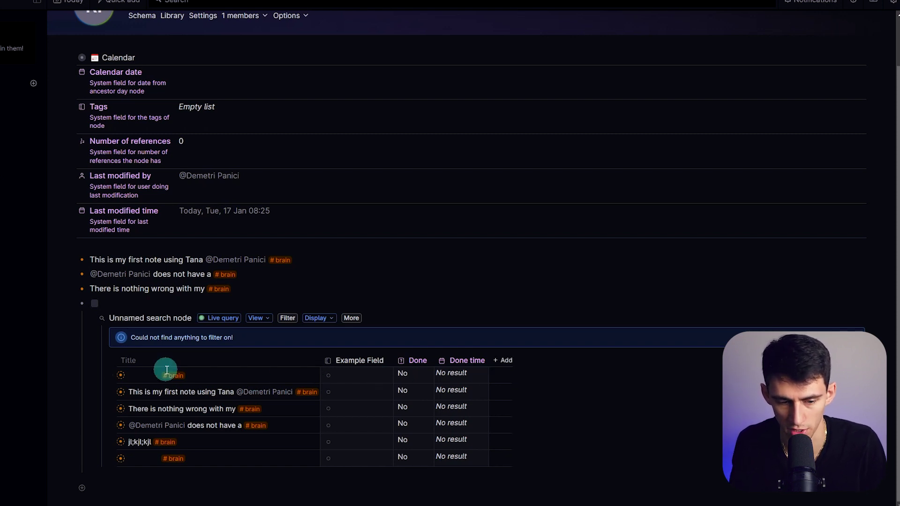
pyautogui.hotkey('ctrl', 'Return')
pyautogui.hotkey('ctrl', 'Return')
pyautogui.hotkey('ctrl', 'Return')
pyautogui.hotkey('ctrl', 'Return')
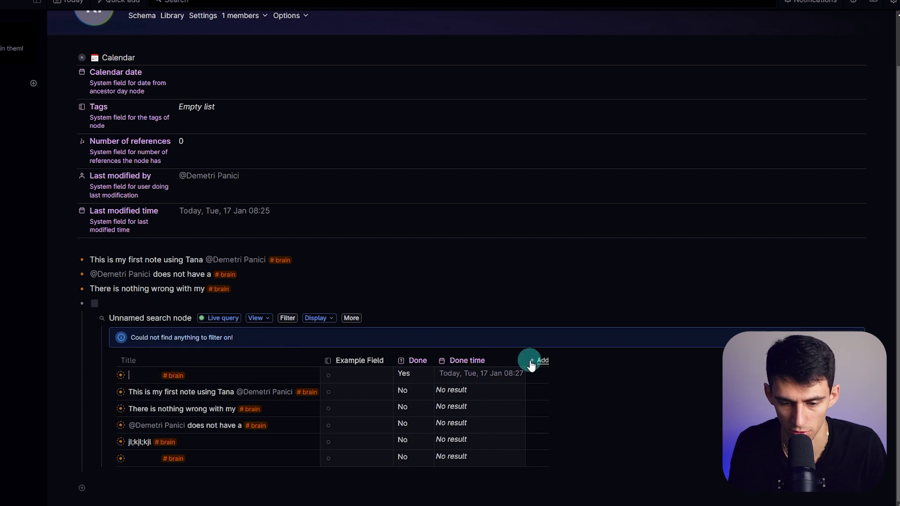
pyautogui.click(535, 366)
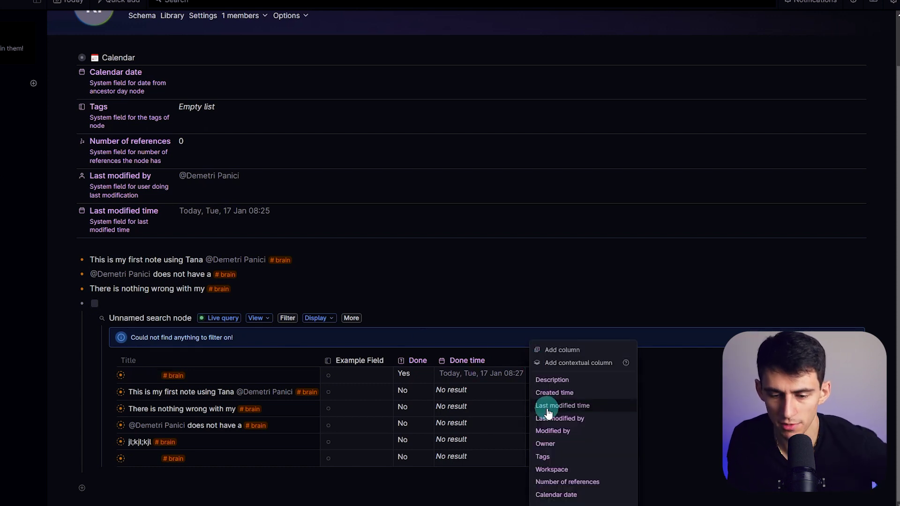
pyautogui.click(567, 363)
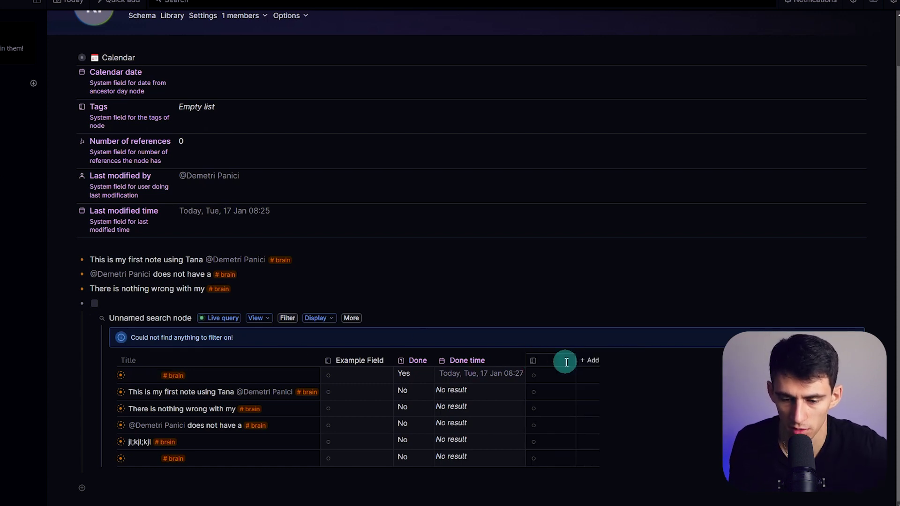
pyautogui.click(633, 358)
pyautogui.click(661, 453)
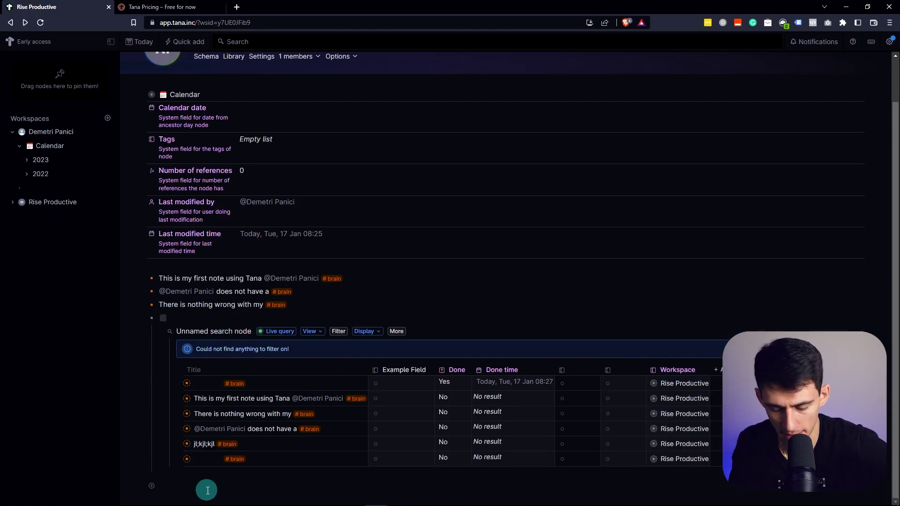
pyautogui.hotkey('ctrl', 'e')
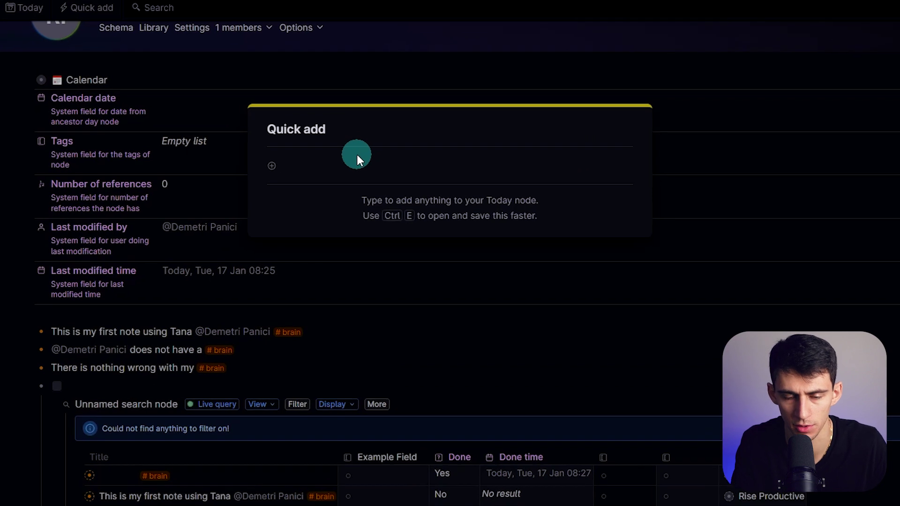
pyautogui.write('make a new #task')
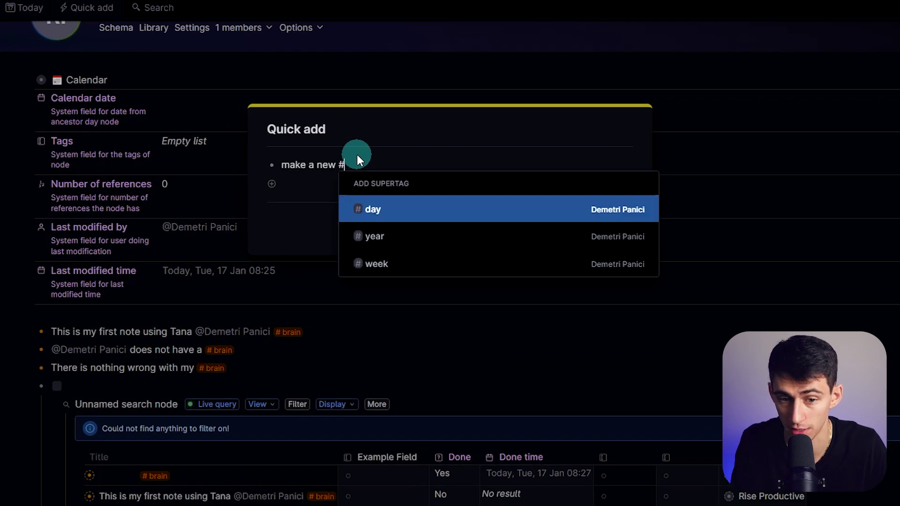
pyautogui.press('Return')
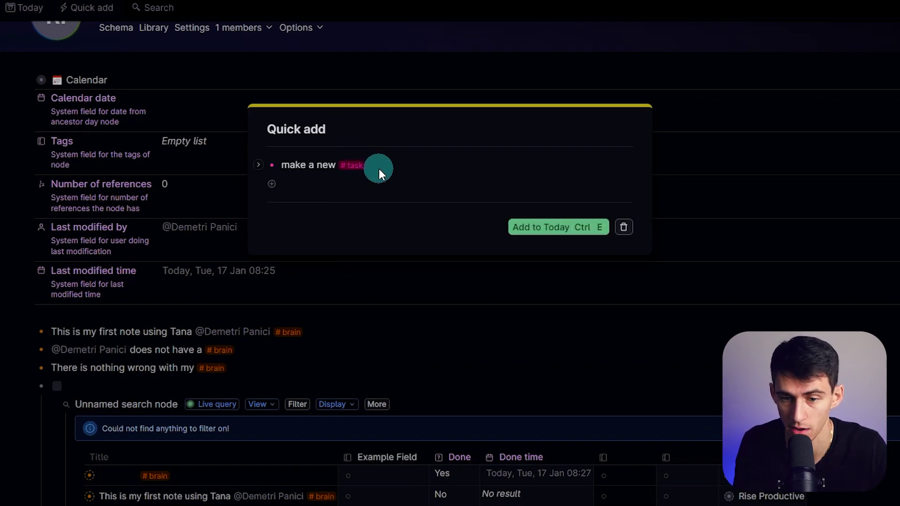
pyautogui.write('today')
pyautogui.press('BackSpace')
pyautogui.press('BackSpace')
pyautogui.press('BackSpace')
pyautogui.press('BackSpace')
pyautogui.press('BackSpace')
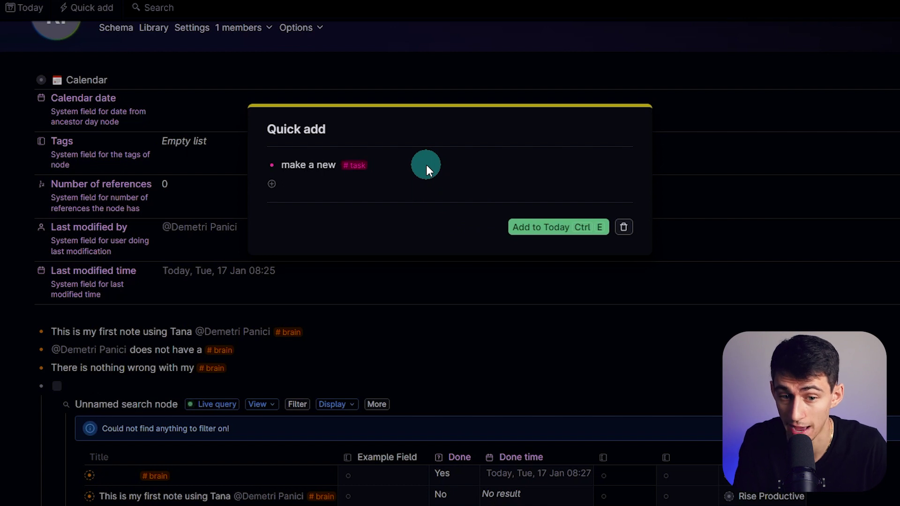
pyautogui.write('@')
pyautogui.press('Return')
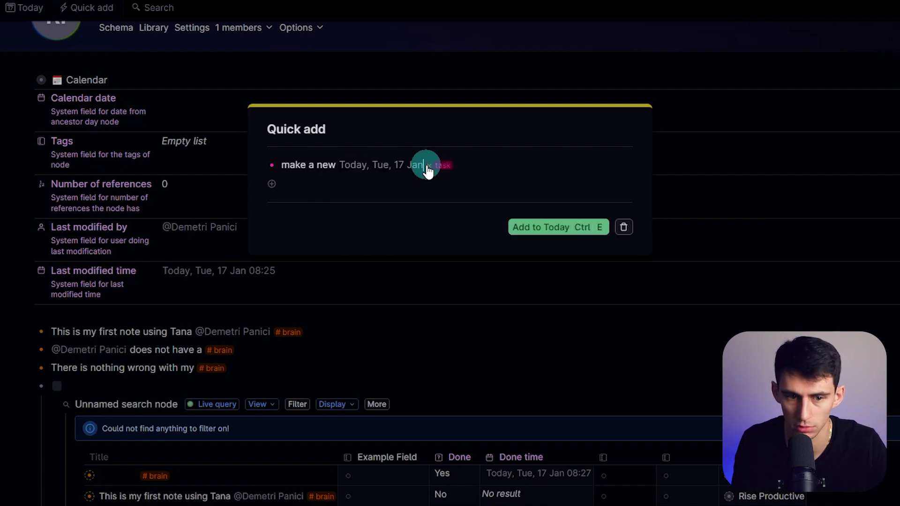
pyautogui.press('Return')
pyautogui.press('BackSpace')
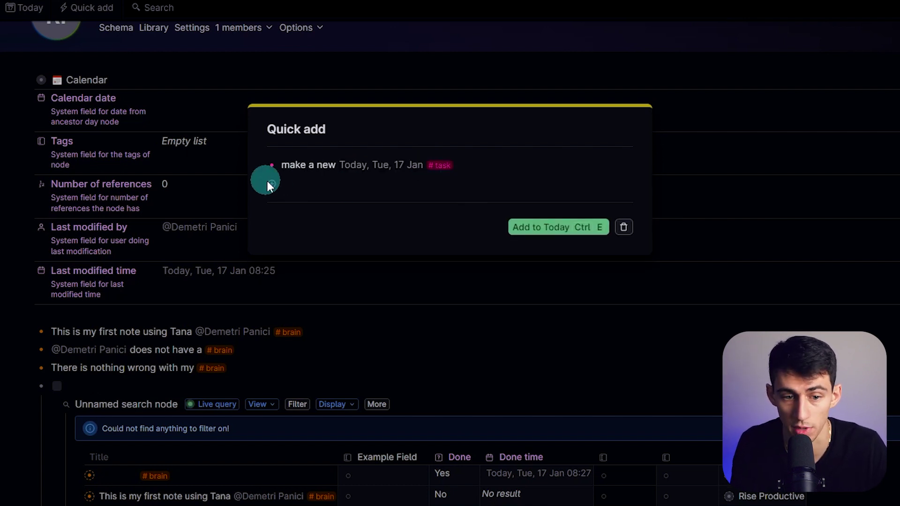
pyautogui.hotkey('ctrl', 'e')
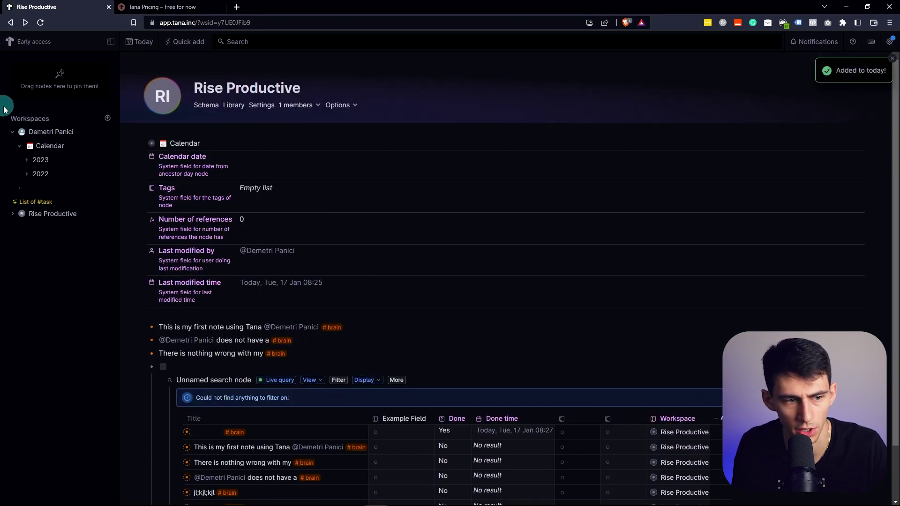
pyautogui.click(139, 41)
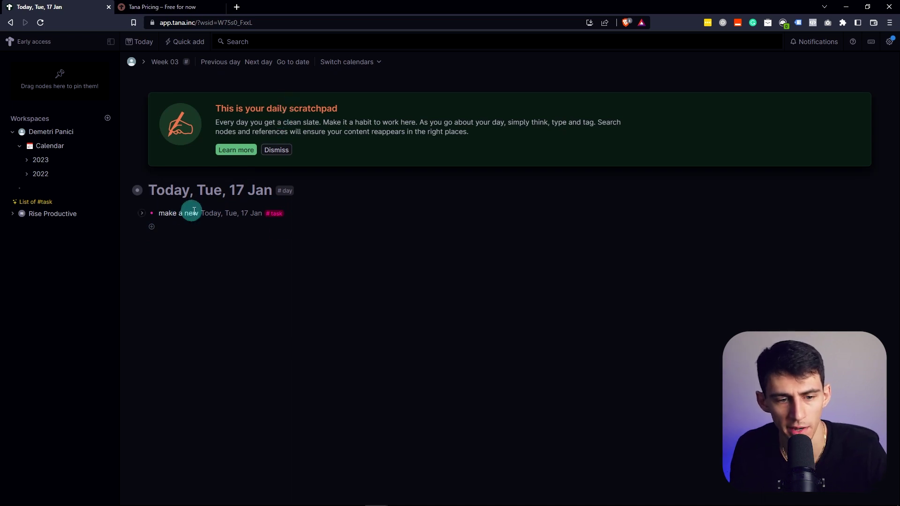
# Open the personal Calendar, then expand Rise Productive and open each of its three #brain notes
pyautogui.click(368, 67)
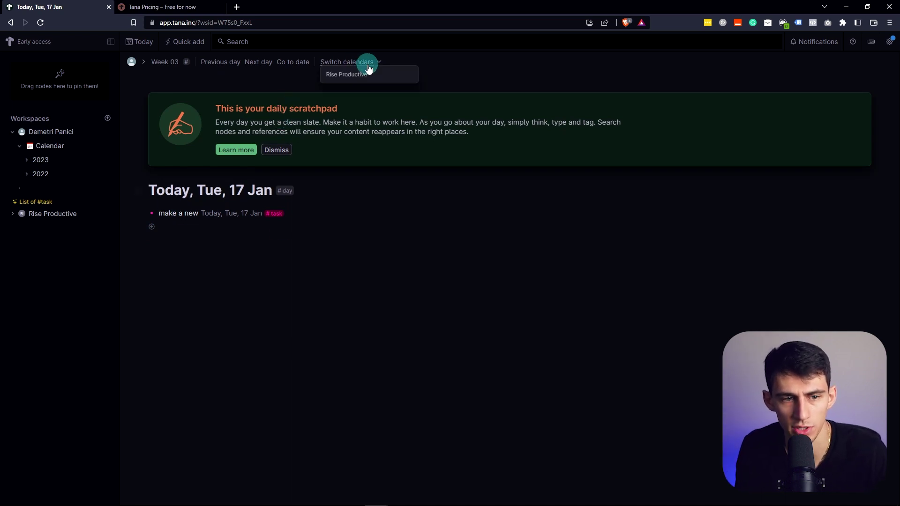
pyautogui.click(37, 147)
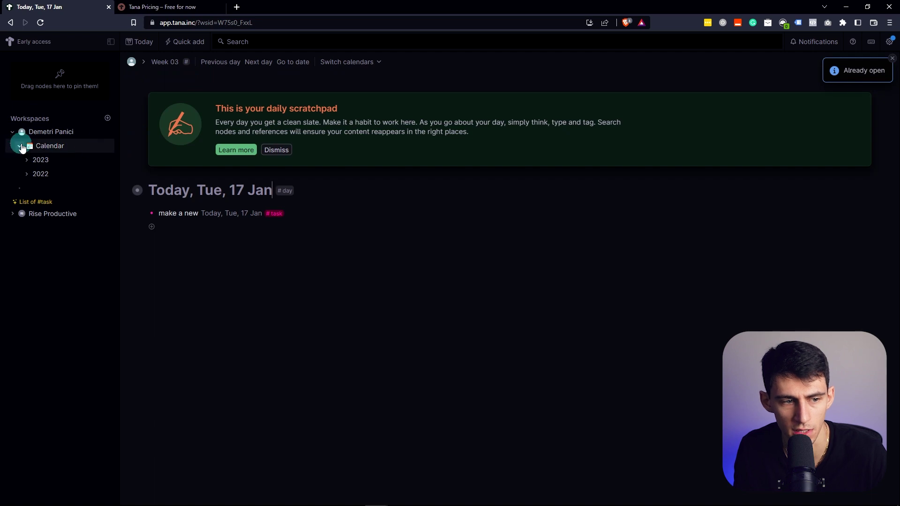
pyautogui.click(17, 213)
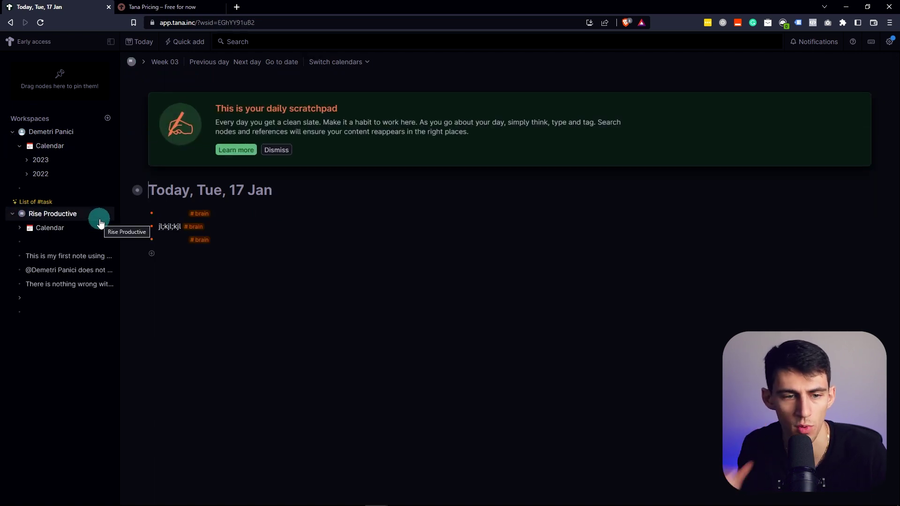
pyautogui.click(61, 268)
pyautogui.click(62, 258)
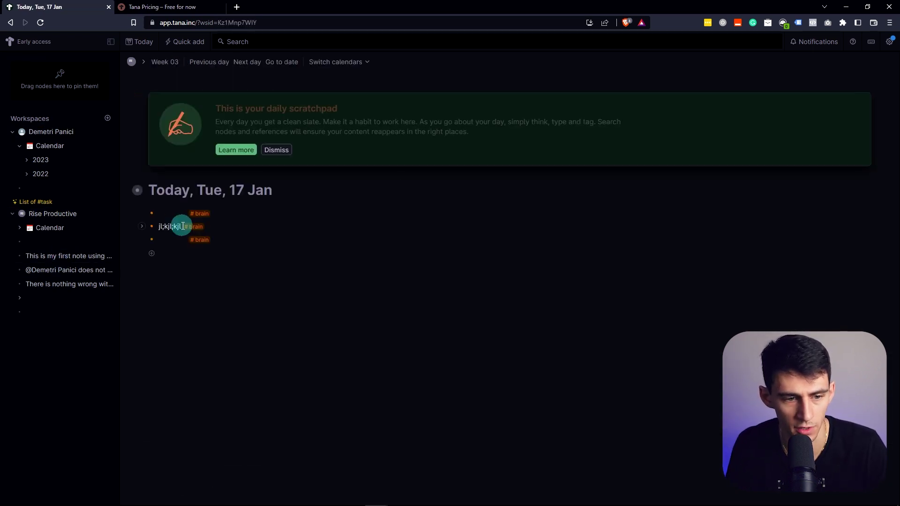
pyautogui.click(49, 282)
# Pin the top two #brain notes to the sidebar and open them from the Pinned list
pyautogui.click(52, 214)
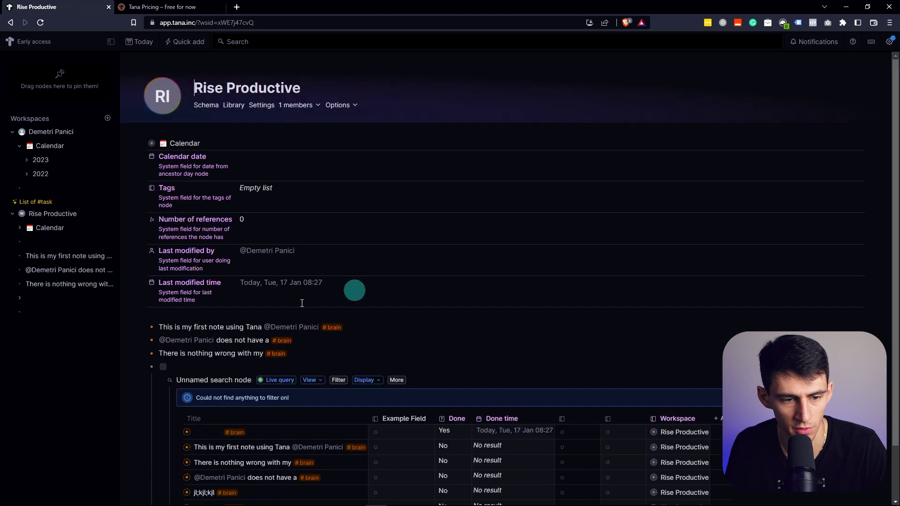
pyautogui.scroll(-2, 181, 294)
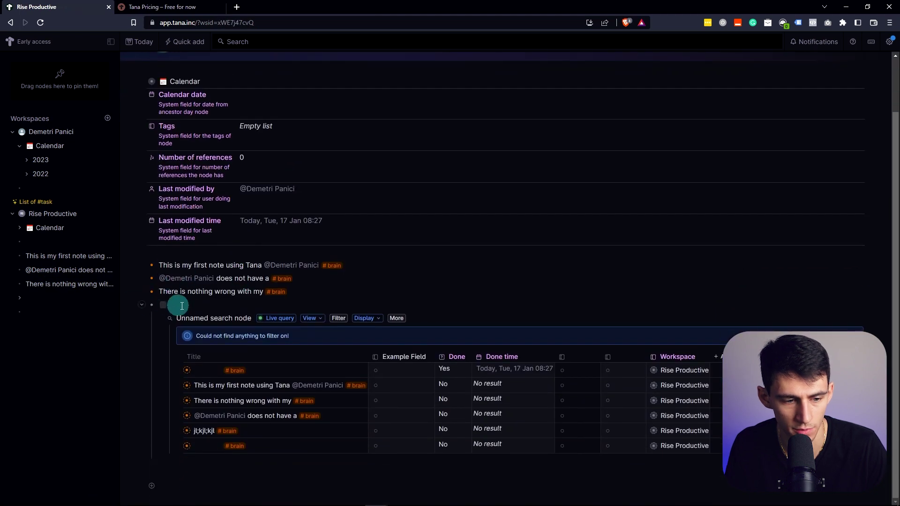
pyautogui.moveTo(150, 305); pyautogui.dragTo(32, 61)
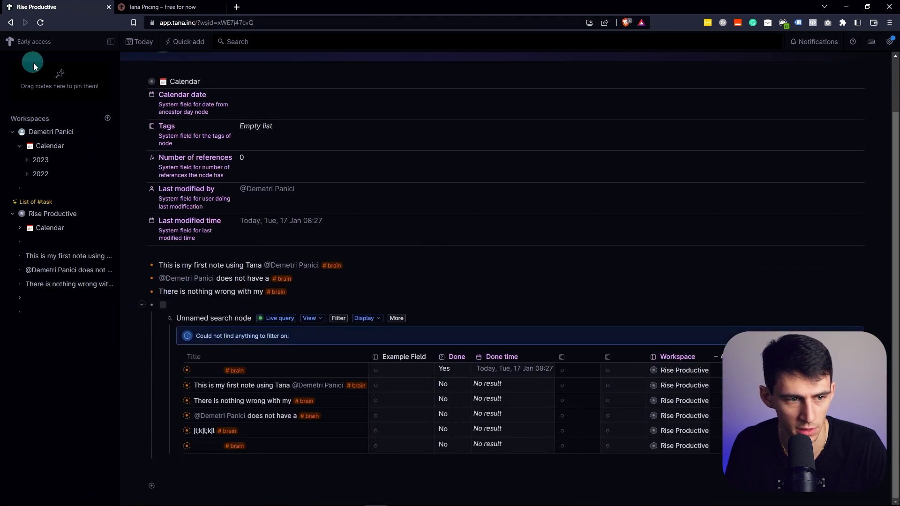
pyautogui.moveTo(161, 304); pyautogui.dragTo(46, 86)
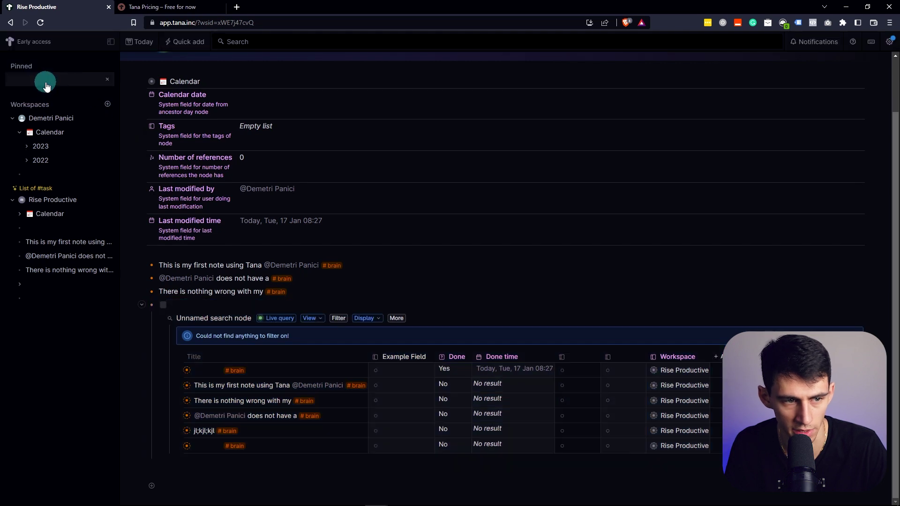
pyautogui.click(169, 291)
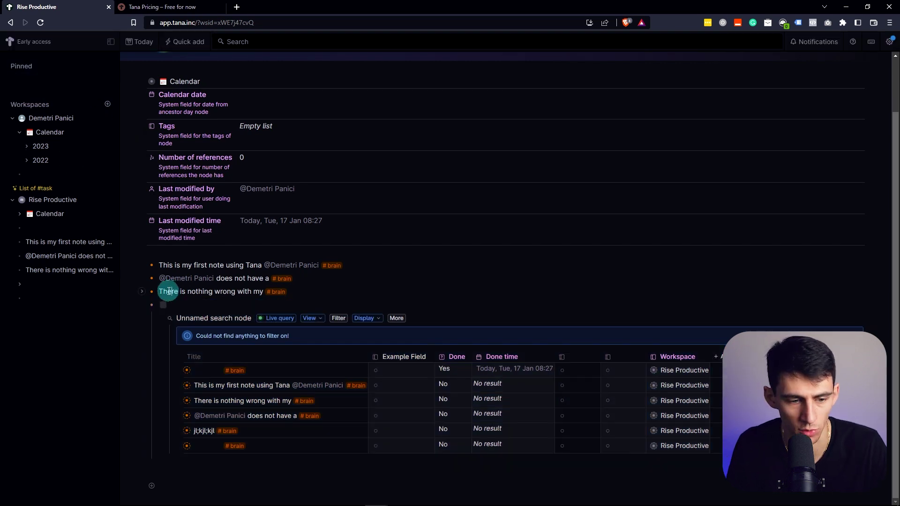
pyautogui.moveTo(143, 295); pyautogui.dragTo(352, 281)
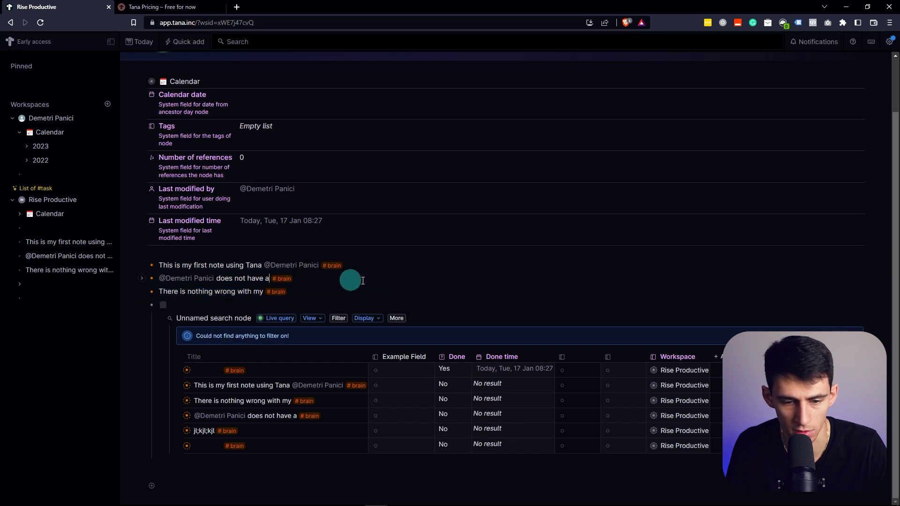
pyautogui.moveTo(880, 285); pyautogui.dragTo(44, 79)
pyautogui.click(60, 92)
pyautogui.click(60, 80)
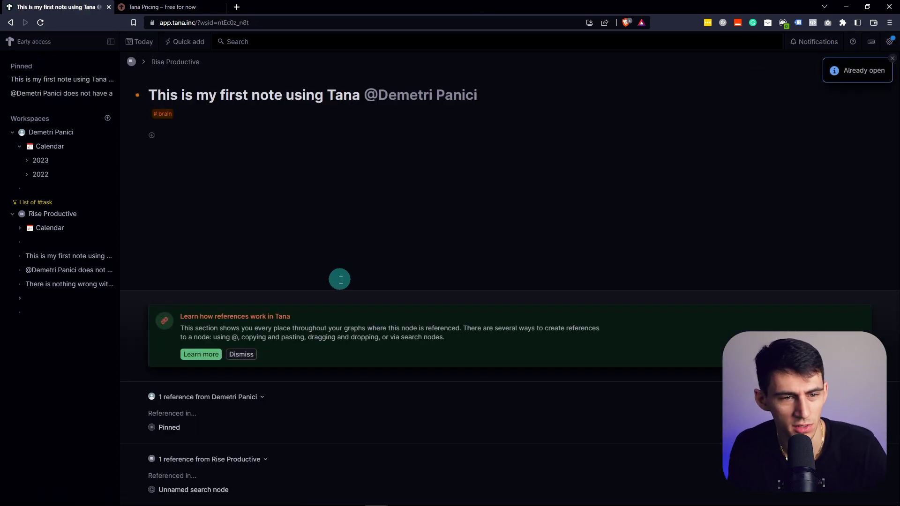
# Search for #brain and 'there is no' to open the 'There is nothing wrong with my' note
pyautogui.click(296, 42)
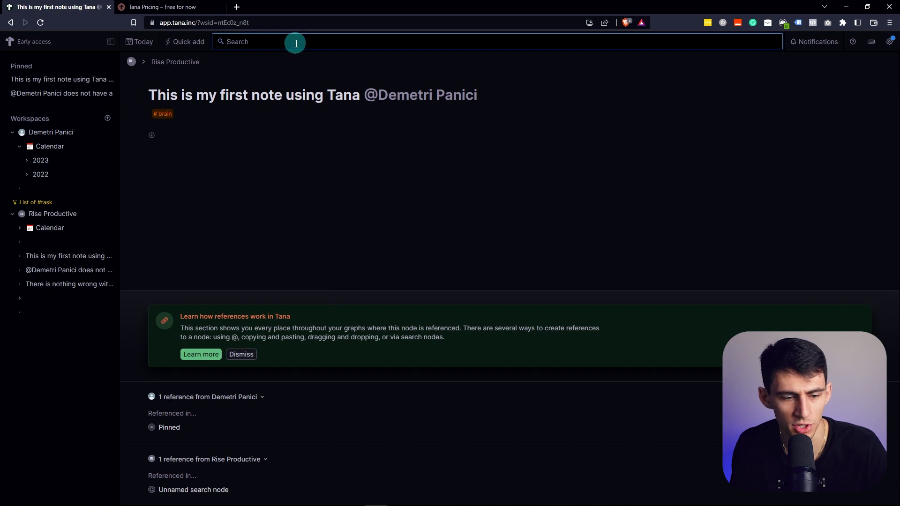
pyautogui.write('#brain')
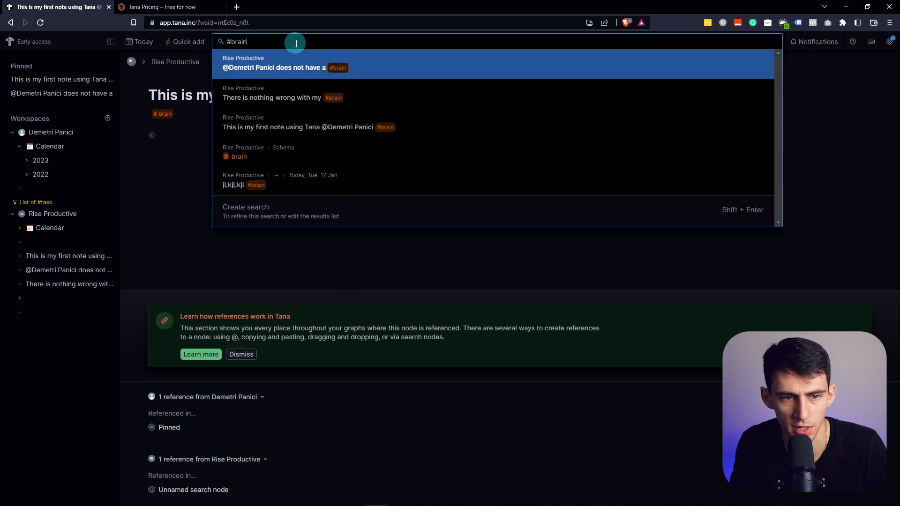
pyautogui.press('Return')
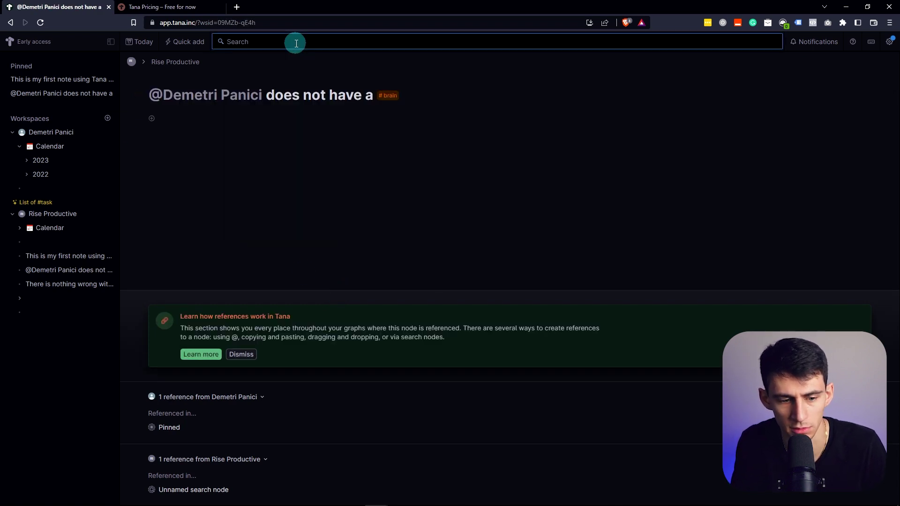
pyautogui.write('there is no')
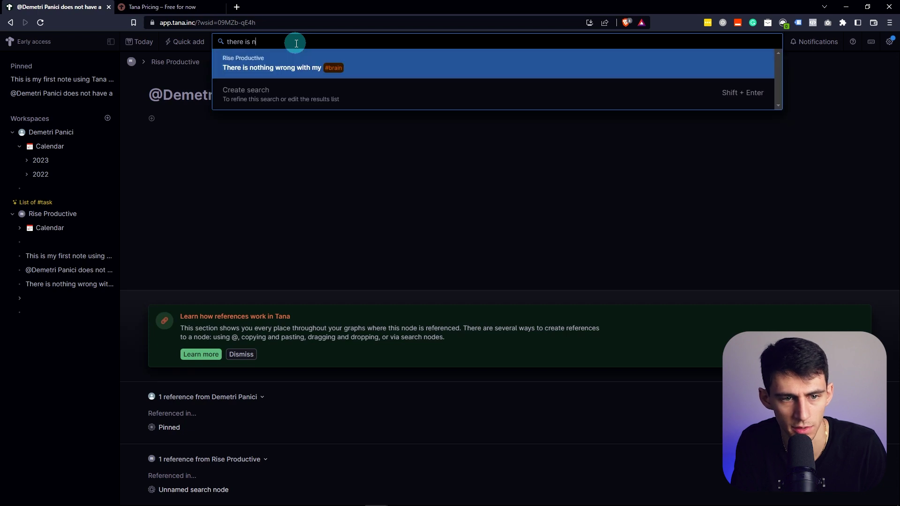
pyautogui.press('Return')
# Save a search for 'there' as a search node and dismiss its introduction banner
pyautogui.click(296, 43)
pyautogui.write('t')
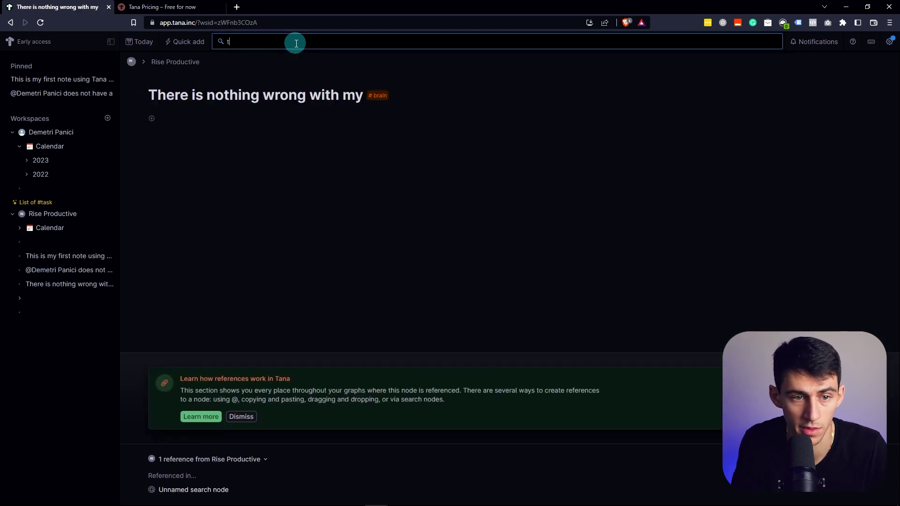
pyautogui.write('here')
pyautogui.click(407, 97)
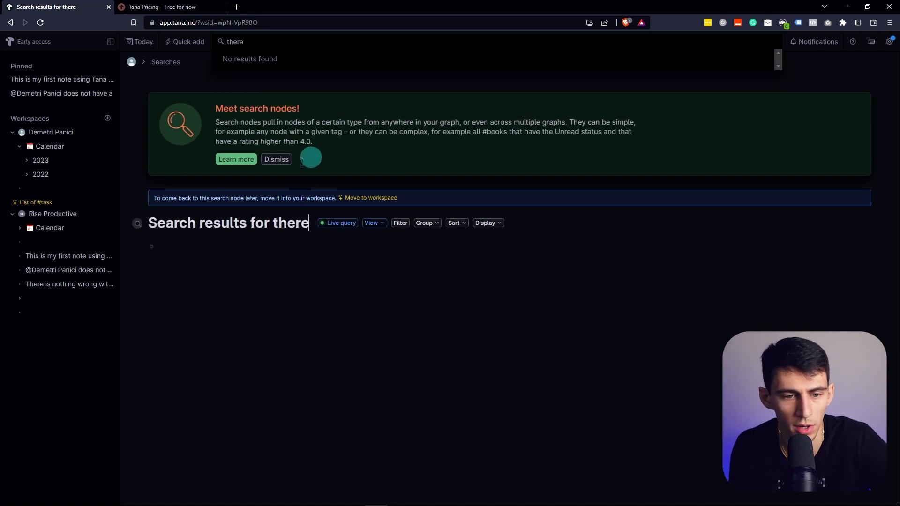
pyautogui.click(280, 160)
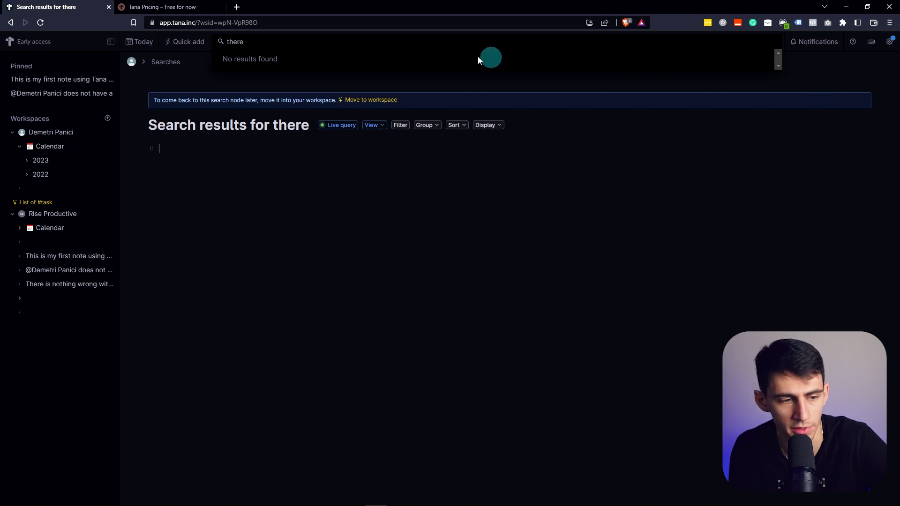